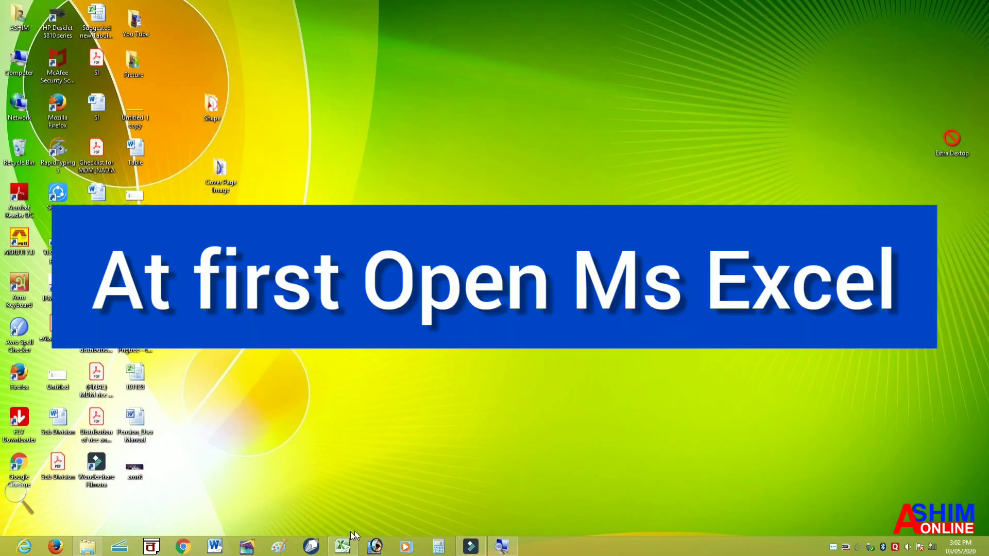
Restore the Book1 workbook with the 1st and 2nd Number table from the taskbar
{"action": "left_click", "coordinate": [343, 547]}
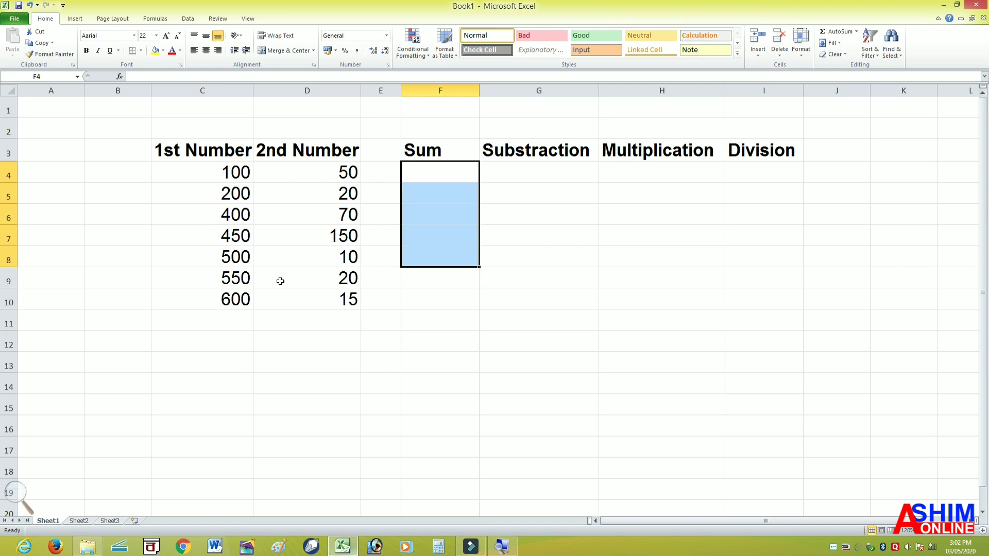
{"action": "left_click", "coordinate": [446, 282]}
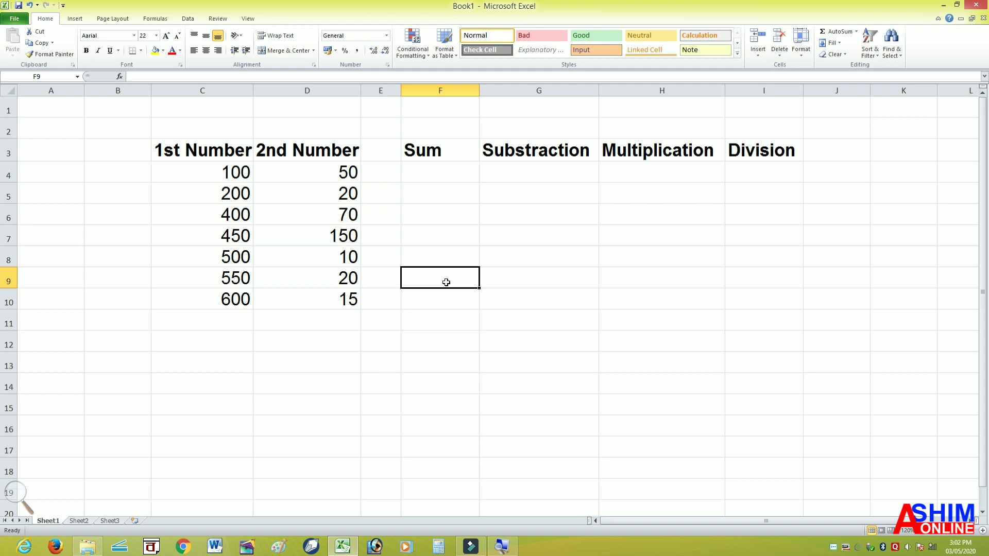
{"action": "left_click", "coordinate": [427, 175]}
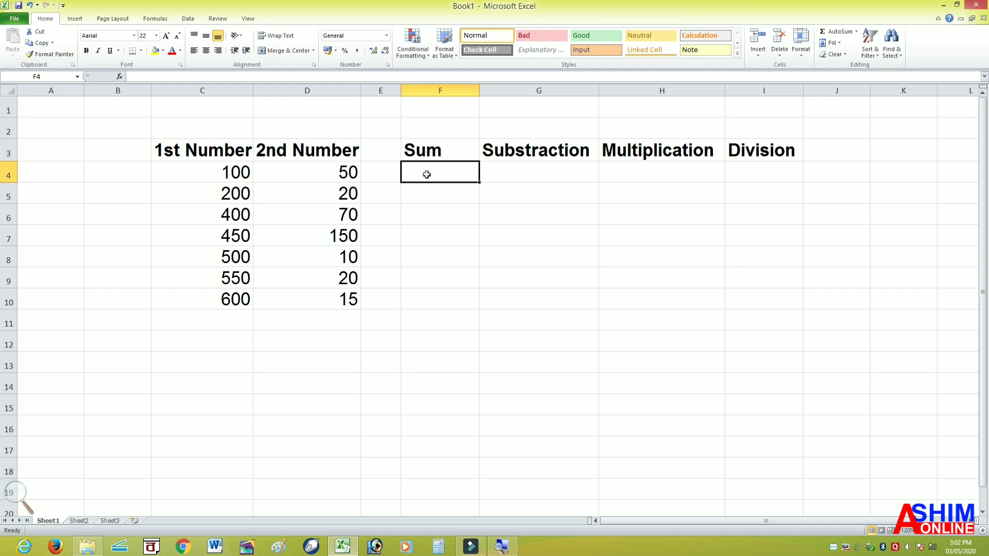
Enter =sum(C4+D4) in F4 so the first Sum row shows 150
{"action": "type", "text": "="}
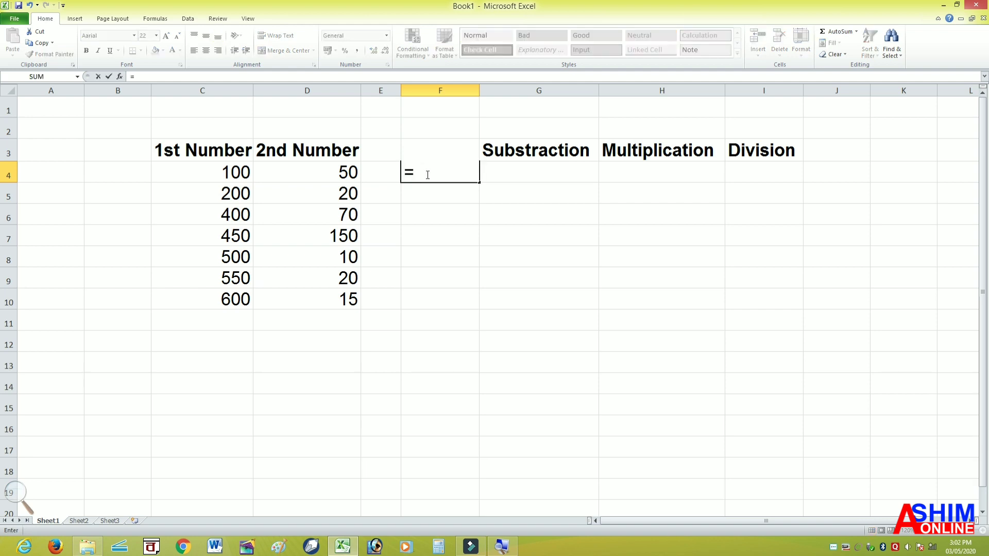
{"action": "type", "text": "sum"}
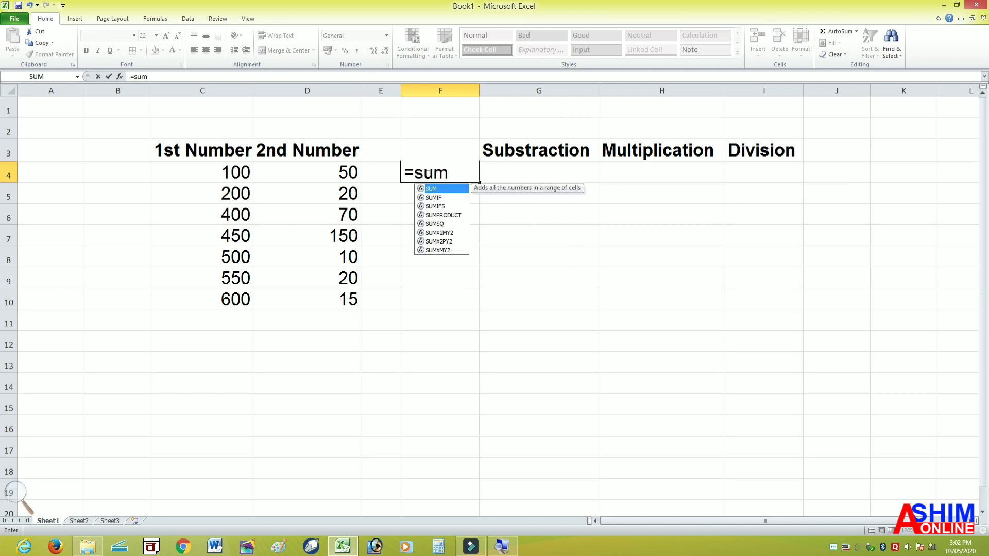
{"action": "type", "text": "("}
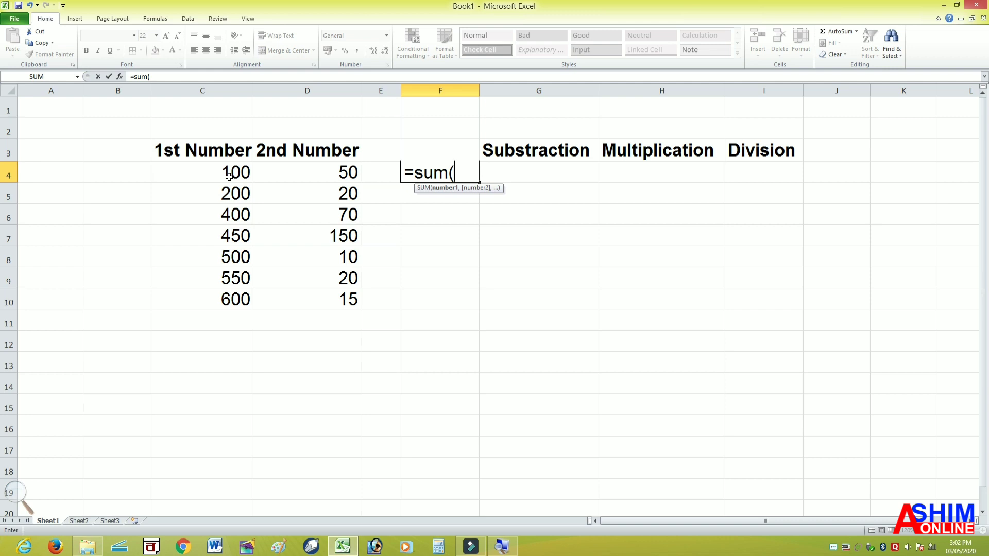
{"action": "left_click", "coordinate": [230, 177]}
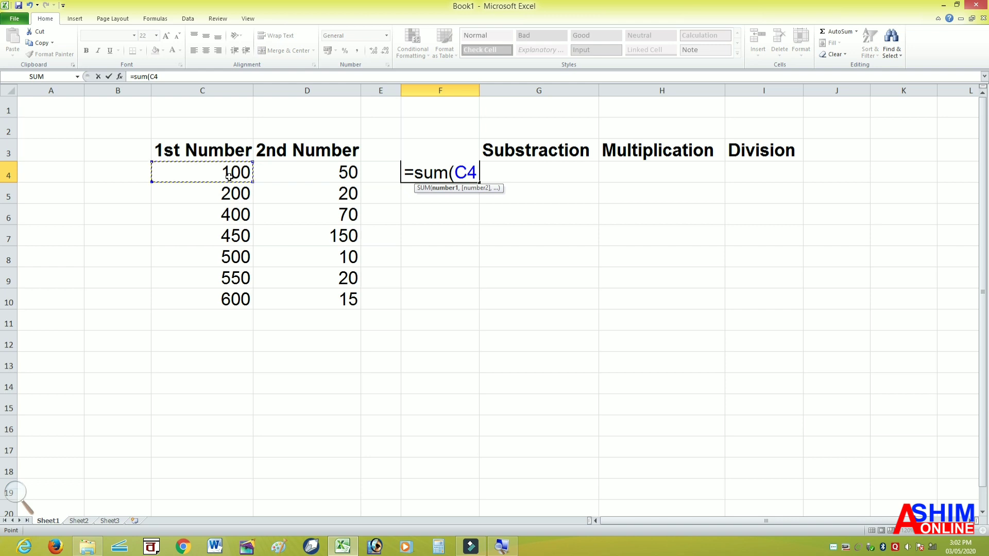
{"action": "type", "text": "+"}
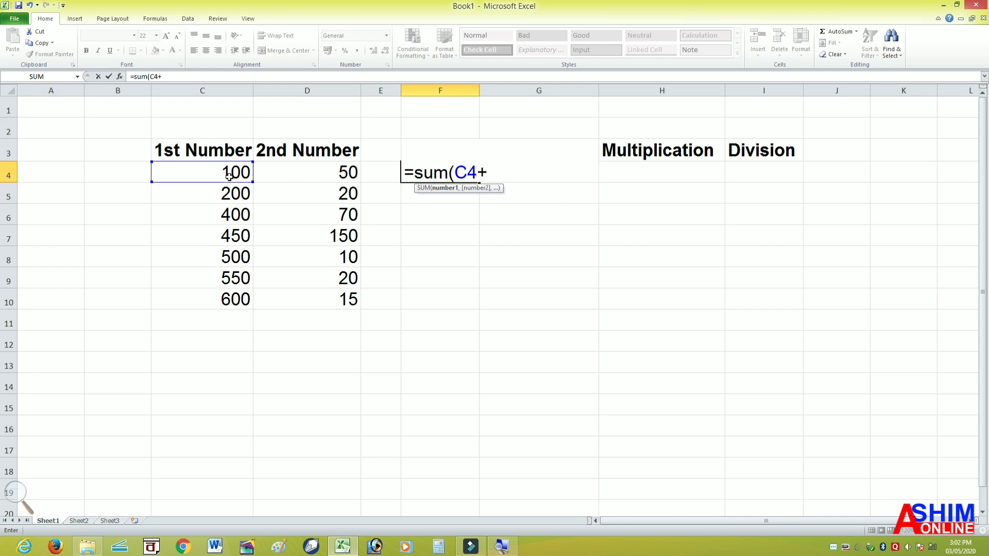
{"action": "left_click", "coordinate": [342, 174]}
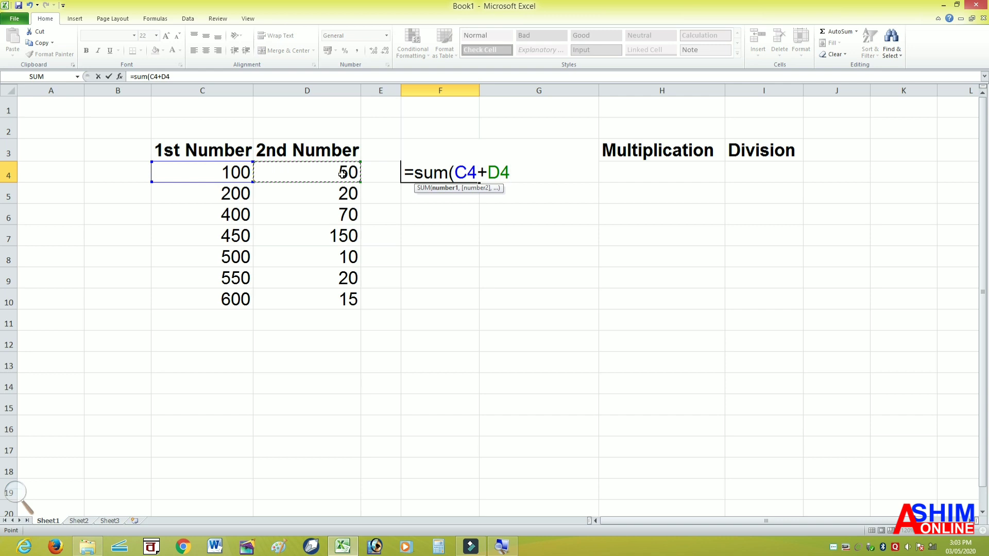
{"action": "type", "text": ")"}
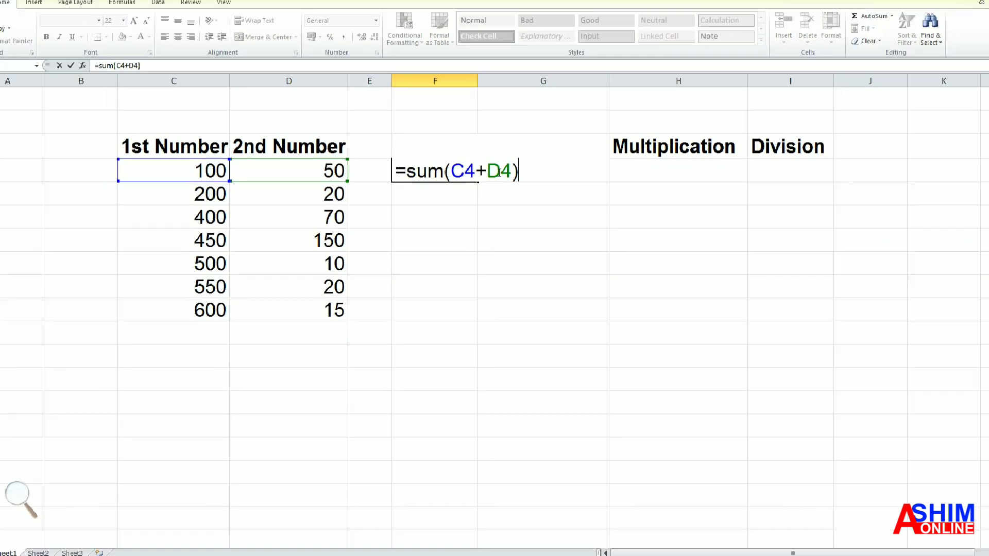
{"action": "key", "text": "Return"}
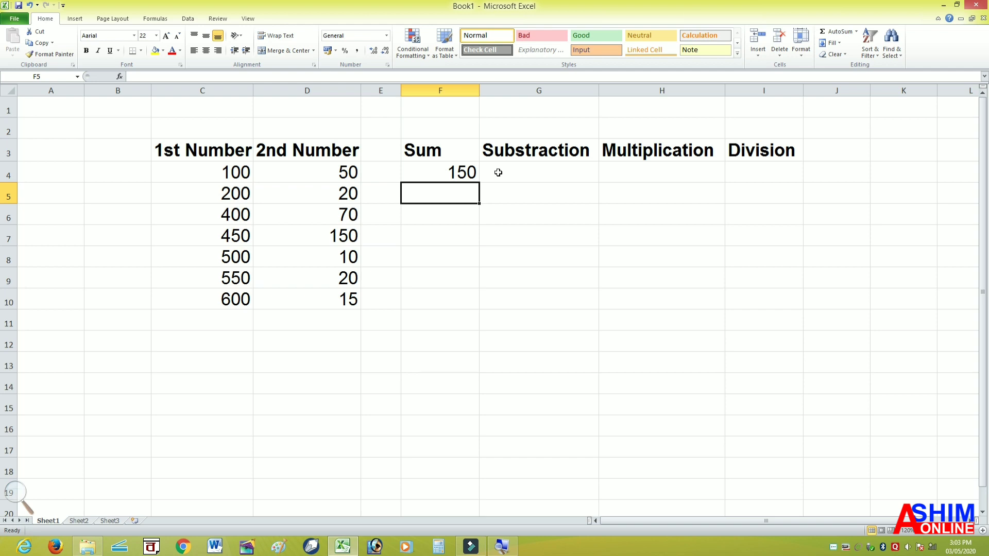
Enter the range formula =sum(C5:D5) in F5 to show 220
{"action": "type", "text": "="}
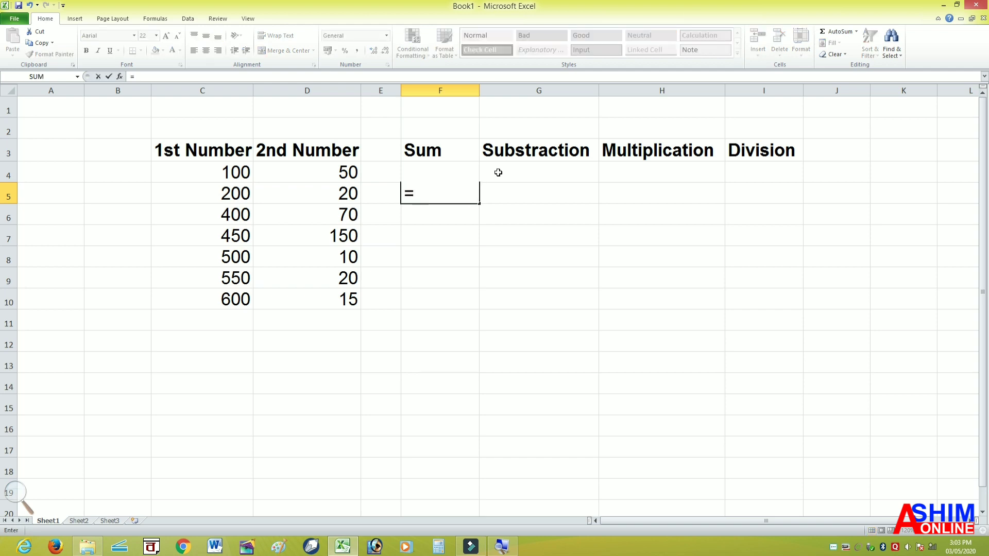
{"action": "type", "text": "sum"}
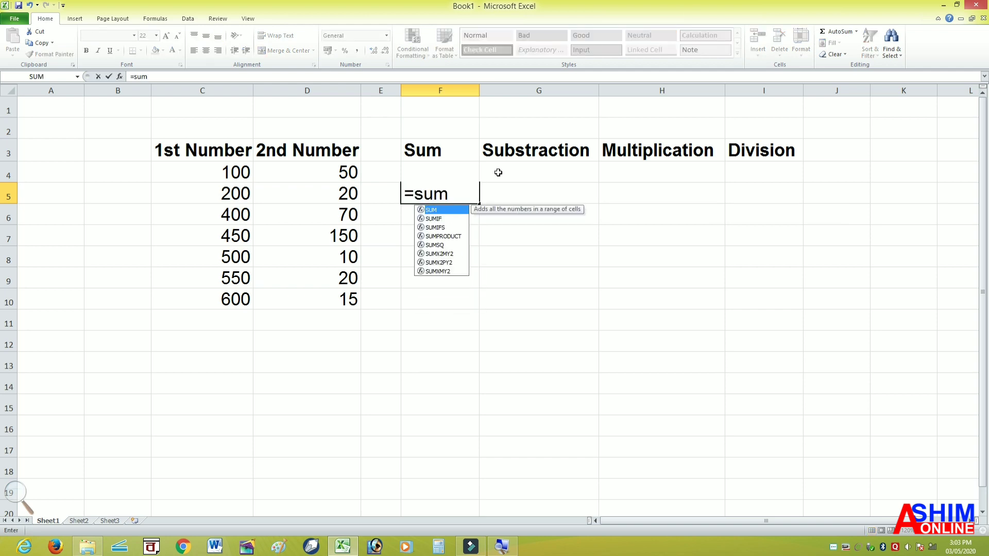
{"action": "type", "text": "("}
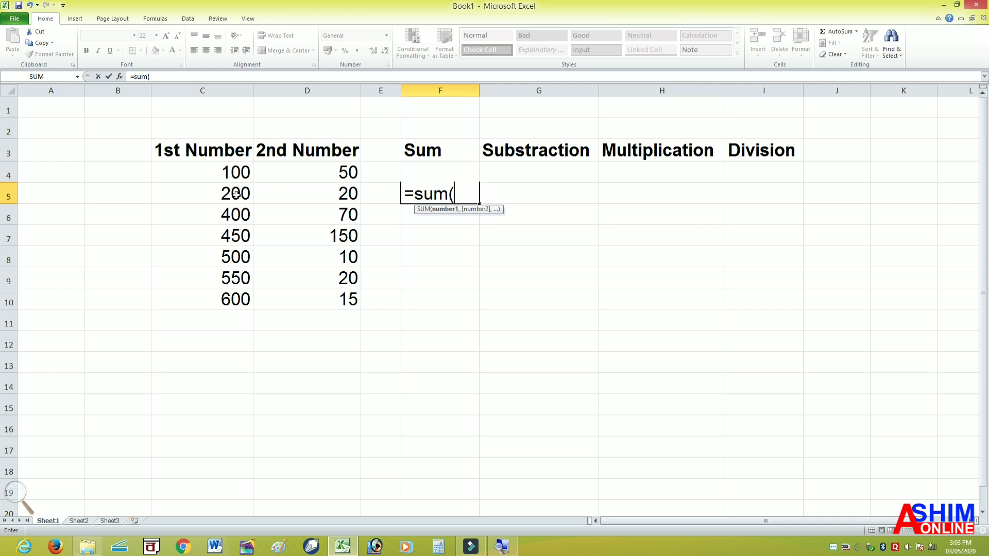
{"action": "left_click", "coordinate": [236, 193]}
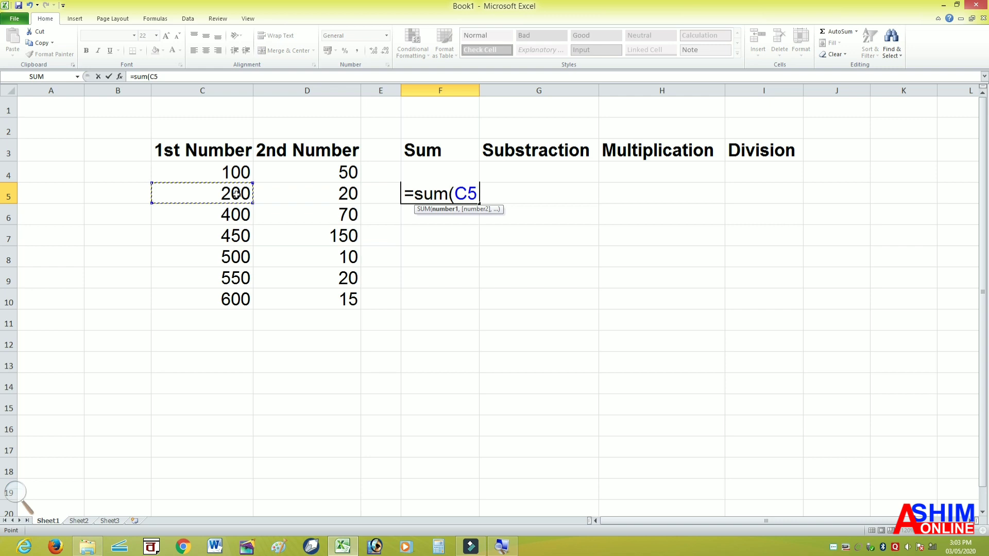
{"action": "left_click_drag", "start_coordinate": [236, 193], "coordinate": [288, 188]}
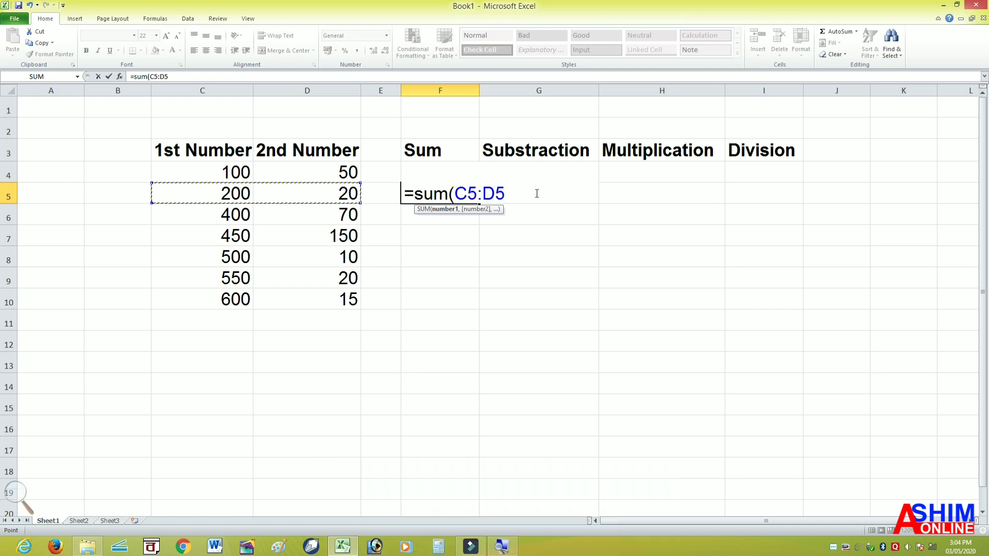
{"action": "type", "text": ")"}
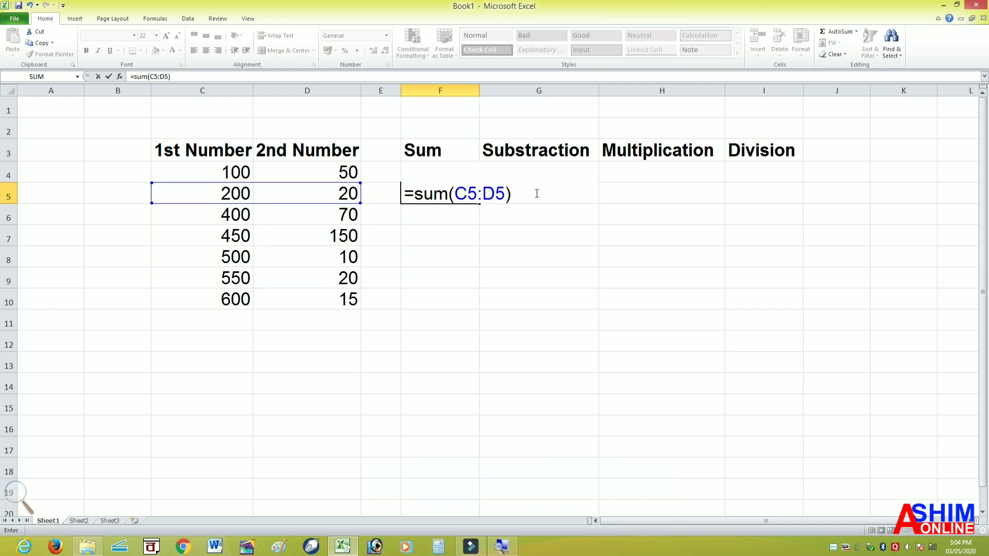
{"action": "key", "text": "Return"}
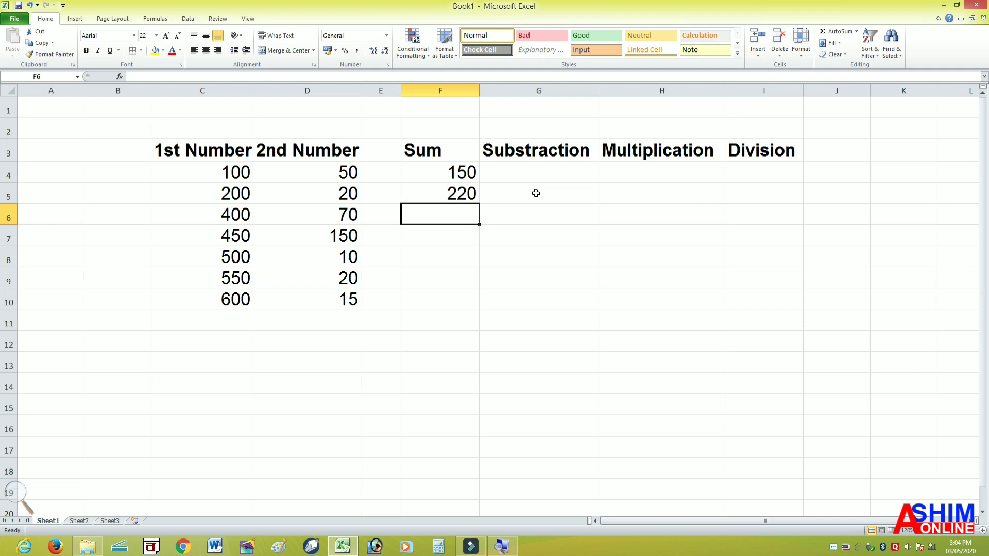
Enter =sum(100+45+20) in F6 using typed constants to show 165
{"action": "type", "text": "=su"}
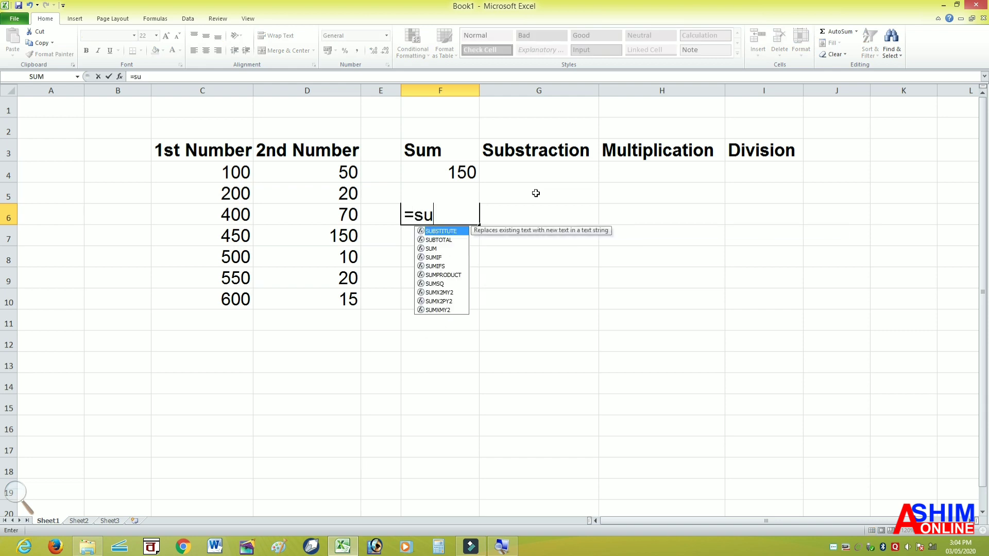
{"action": "type", "text": "m("}
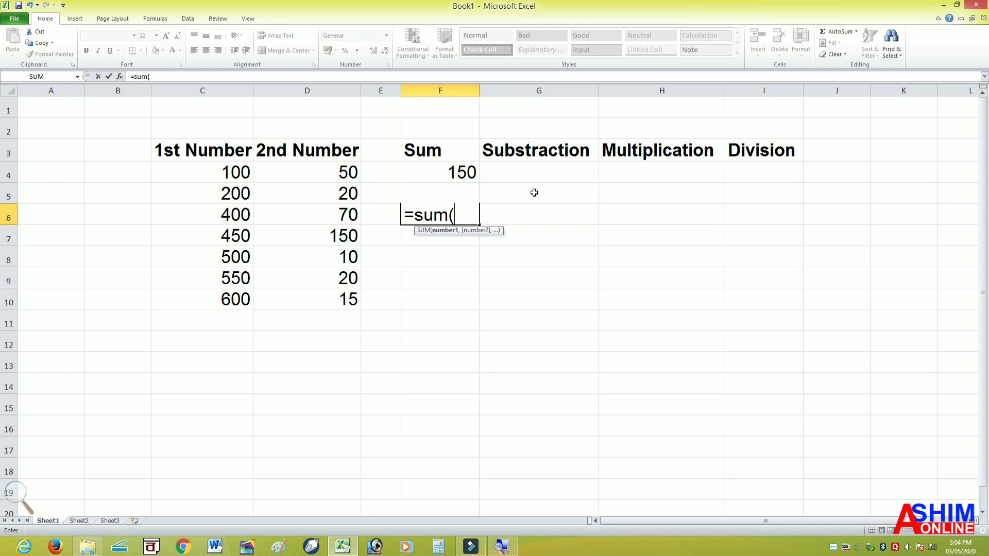
{"action": "type", "text": "100"}
{"action": "type", "text": "+45"}
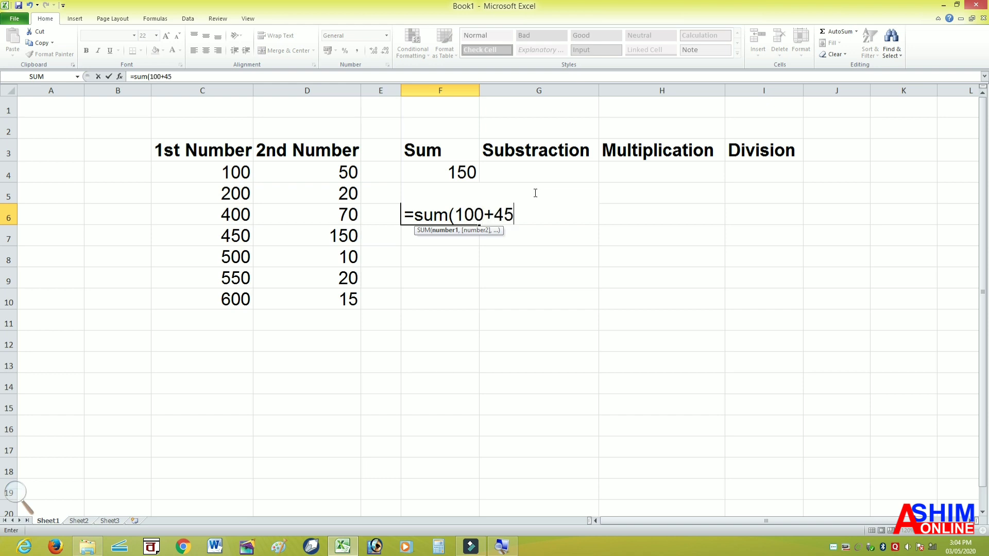
{"action": "type", "text": "+20"}
{"action": "type", "text": ")"}
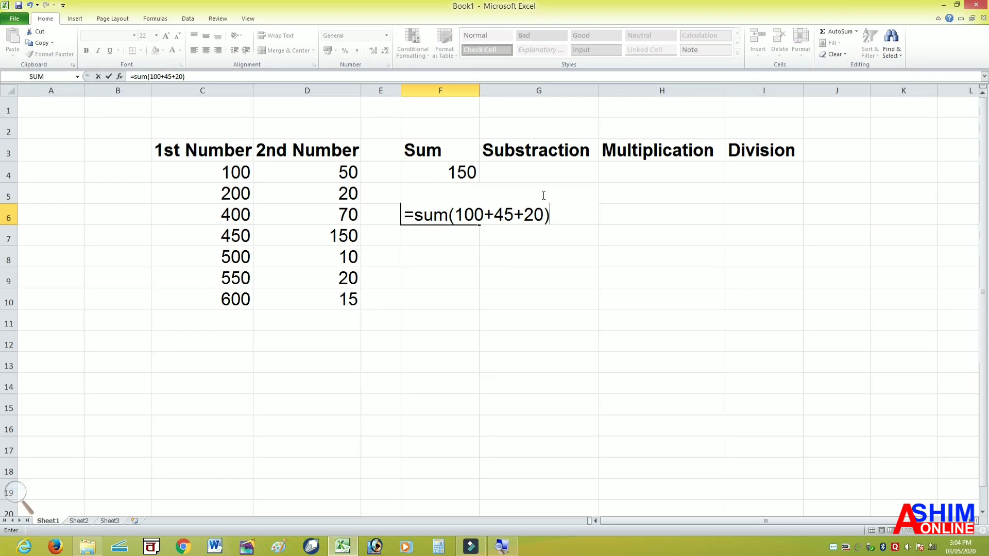
{"action": "key", "text": "Return"}
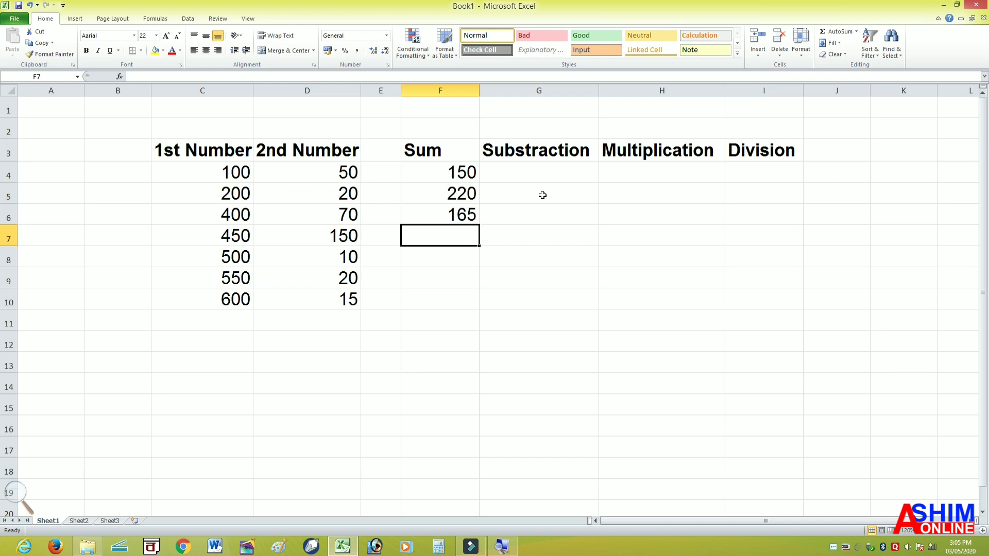
AutoSum the 2nd Number values D4:D10 into D11, giving 335
{"action": "left_click", "coordinate": [330, 172]}
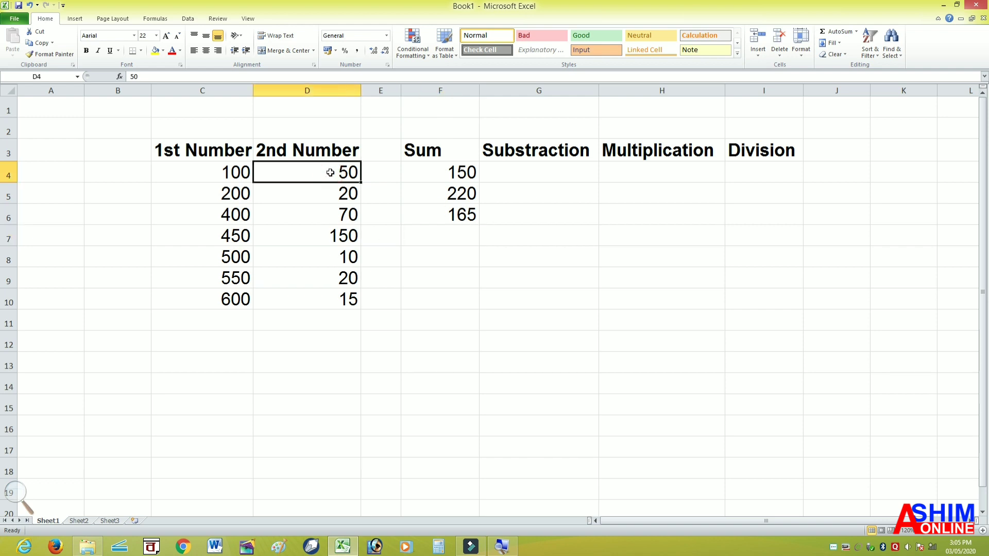
{"action": "left_click_drag", "start_coordinate": [331, 172], "coordinate": [328, 292]}
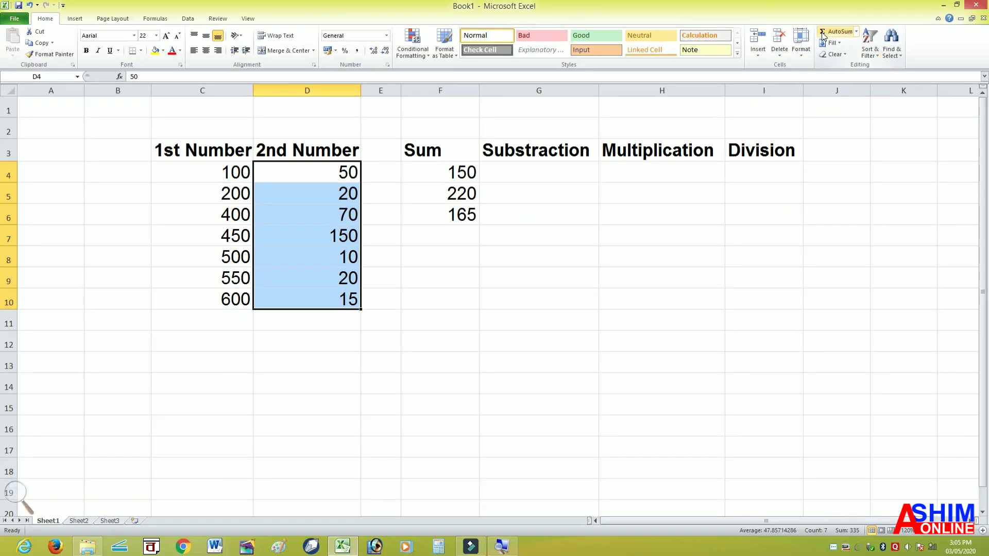
{"action": "left_click", "coordinate": [823, 34]}
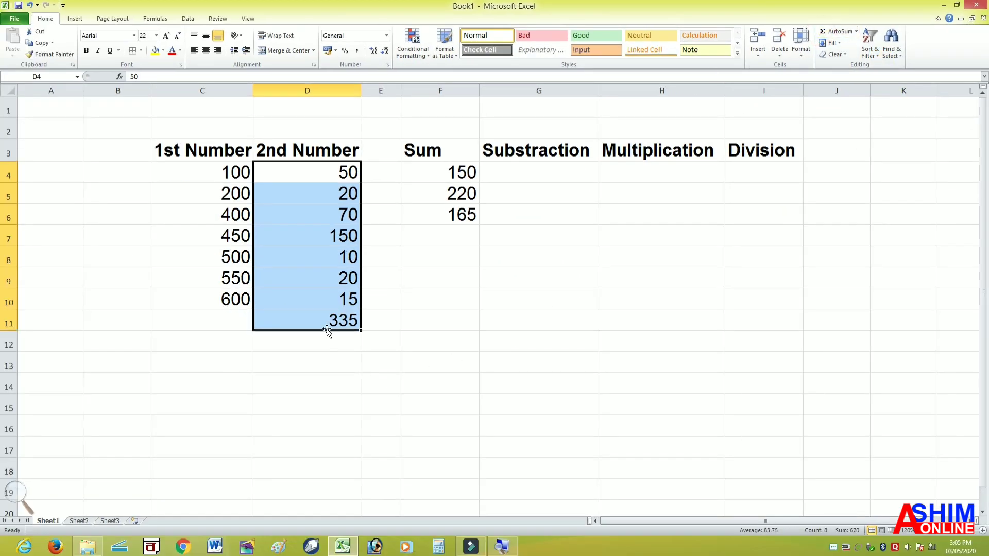
{"action": "left_click", "coordinate": [301, 323]}
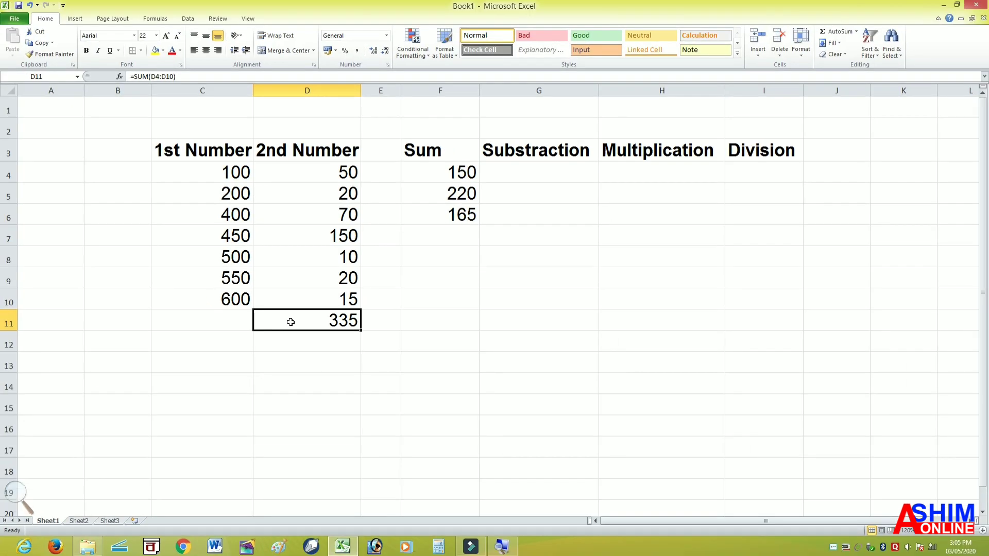
{"action": "left_click", "coordinate": [512, 175]}
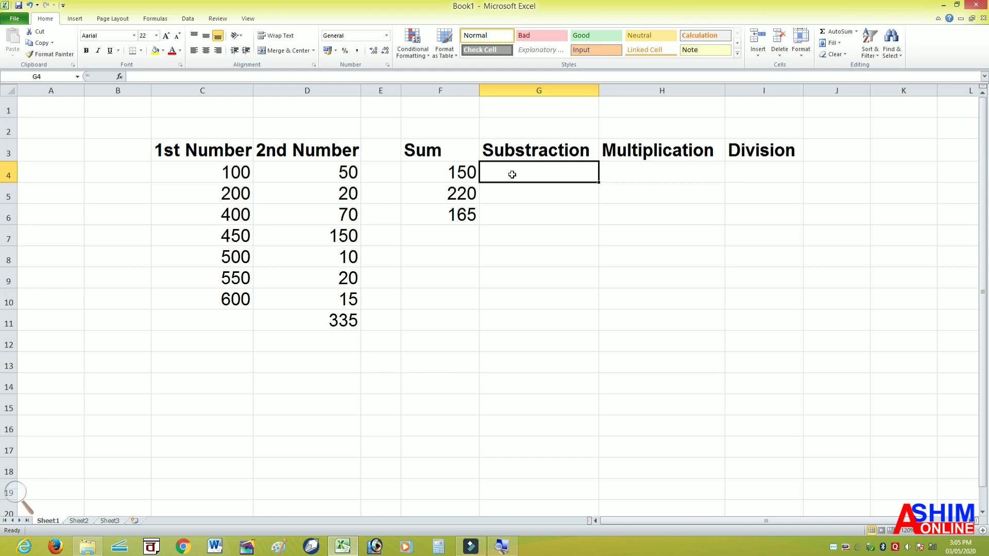
Enter =sum(C4-D4) in G4 so the first Substraction row shows 50
{"action": "type", "text": "="}
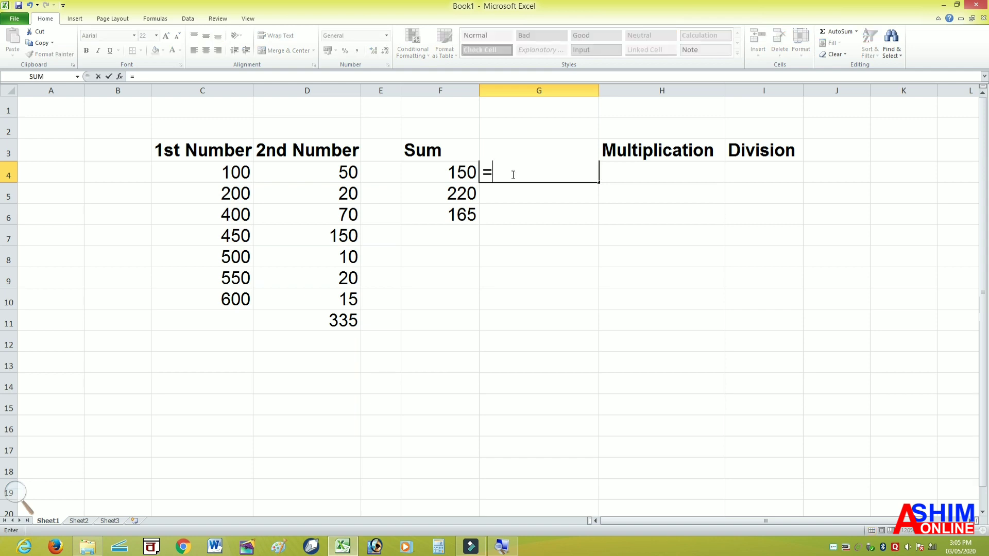
{"action": "type", "text": "sum"}
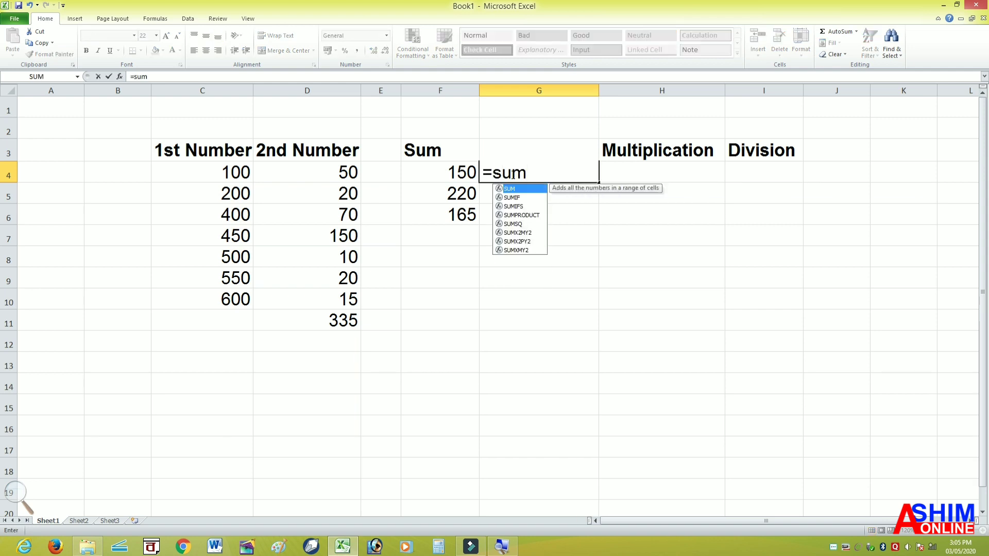
{"action": "type", "text": "("}
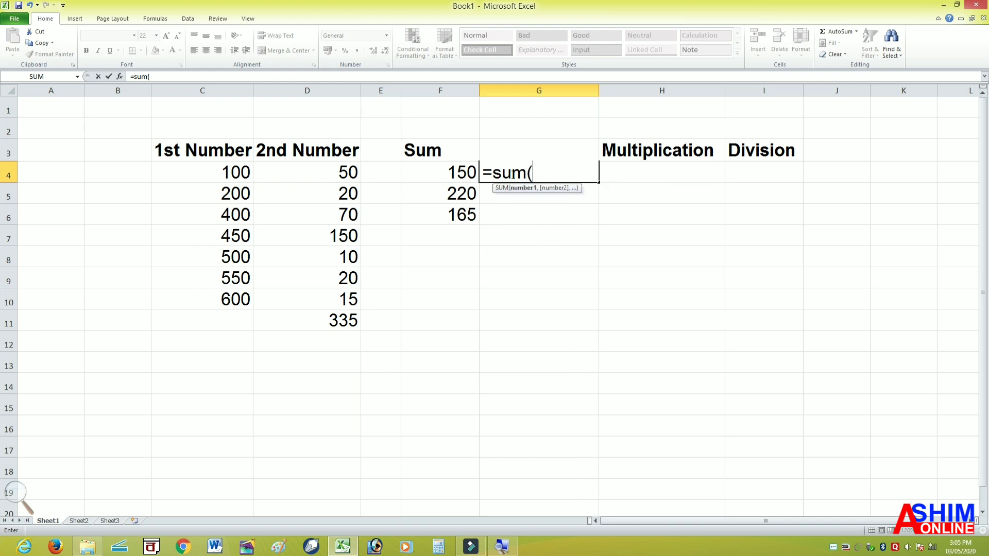
{"action": "left_click", "coordinate": [225, 171]}
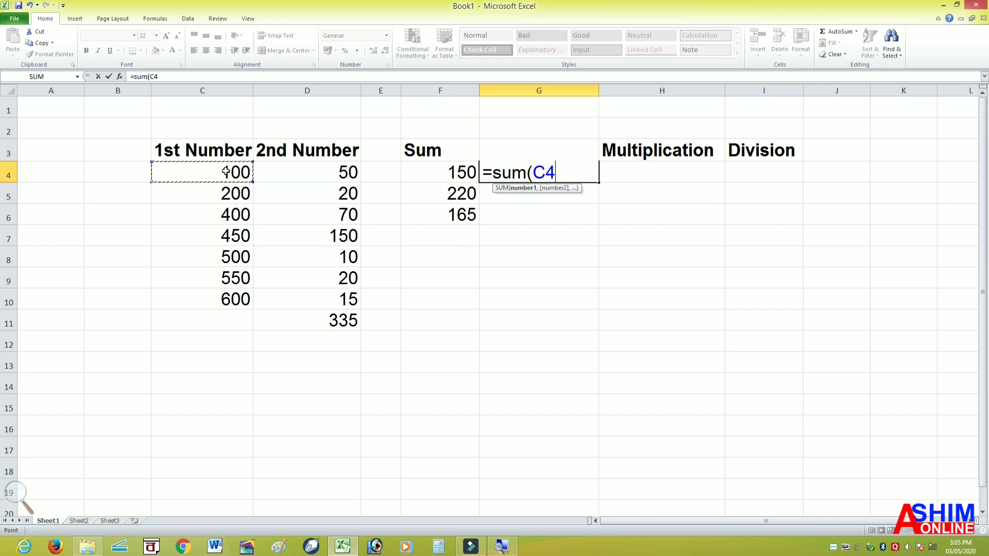
{"action": "type", "text": "-"}
{"action": "left_click", "coordinate": [324, 174]}
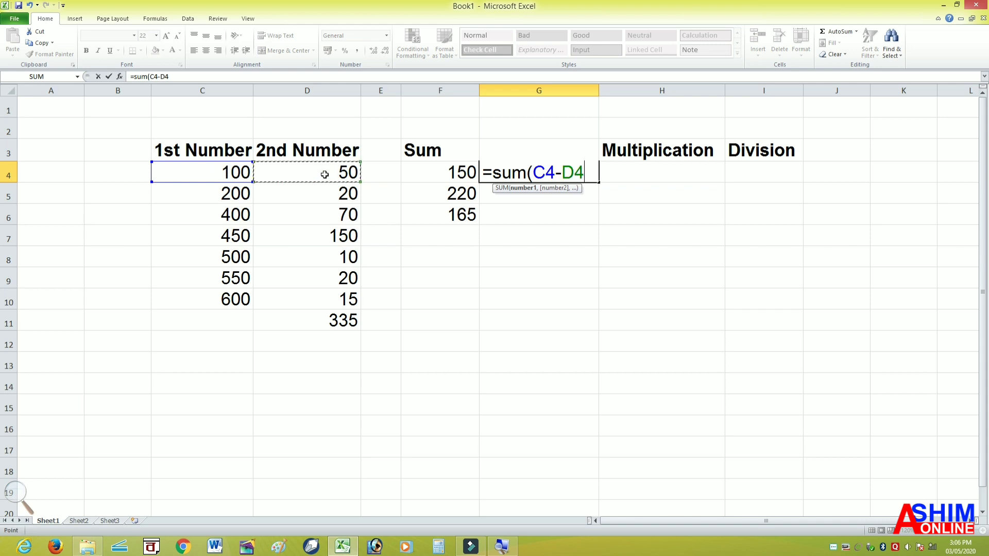
{"action": "type", "text": ")"}
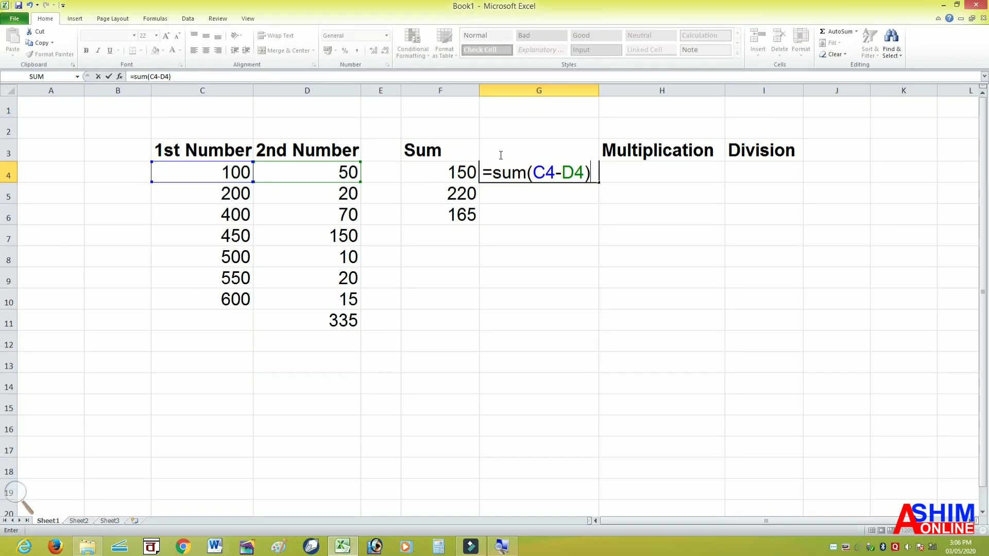
{"action": "key", "text": "Return"}
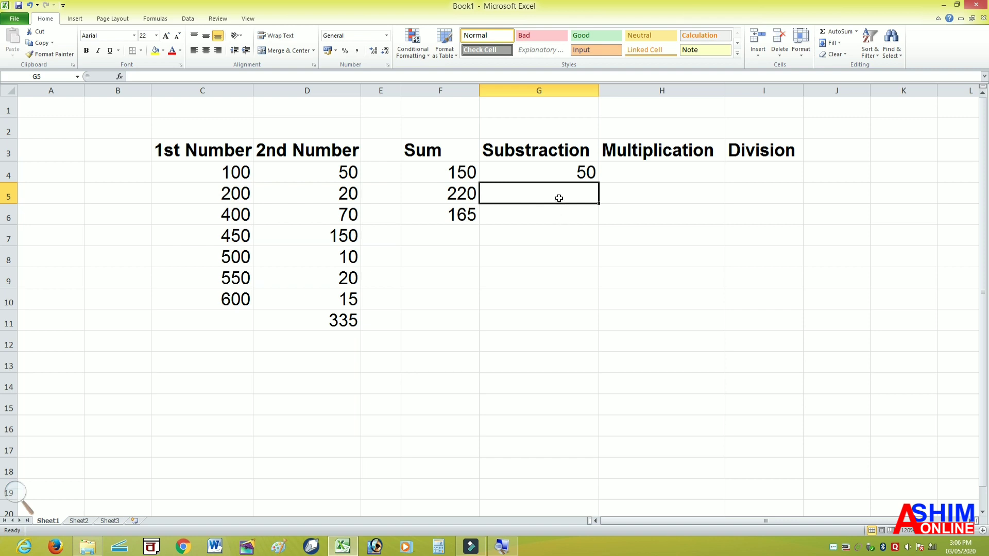
Type =sum(c5-d5) into G5 so it shows 180
{"action": "type", "text": "="}
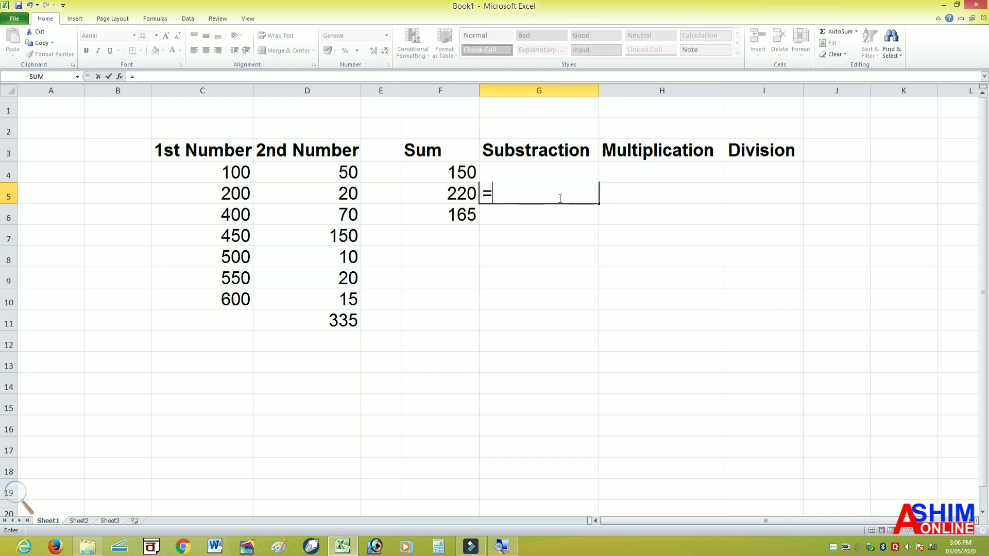
{"action": "type", "text": "sum("}
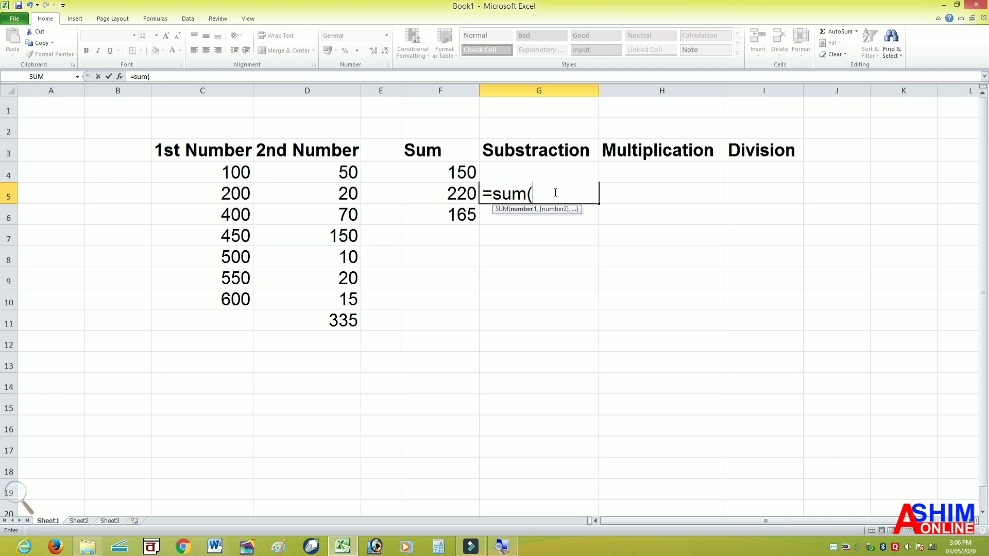
{"action": "type", "text": "c5"}
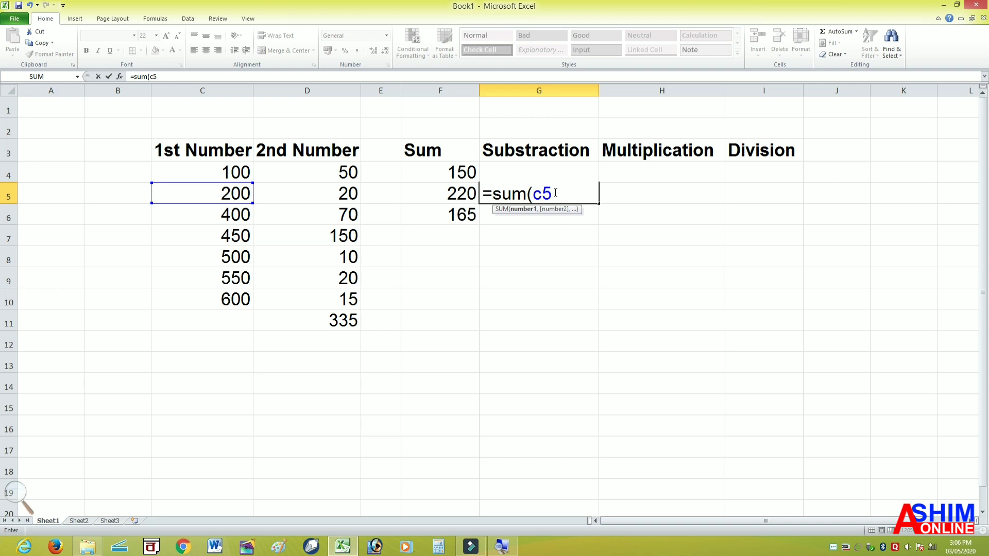
{"action": "type", "text": "-"}
{"action": "type", "text": "d5"}
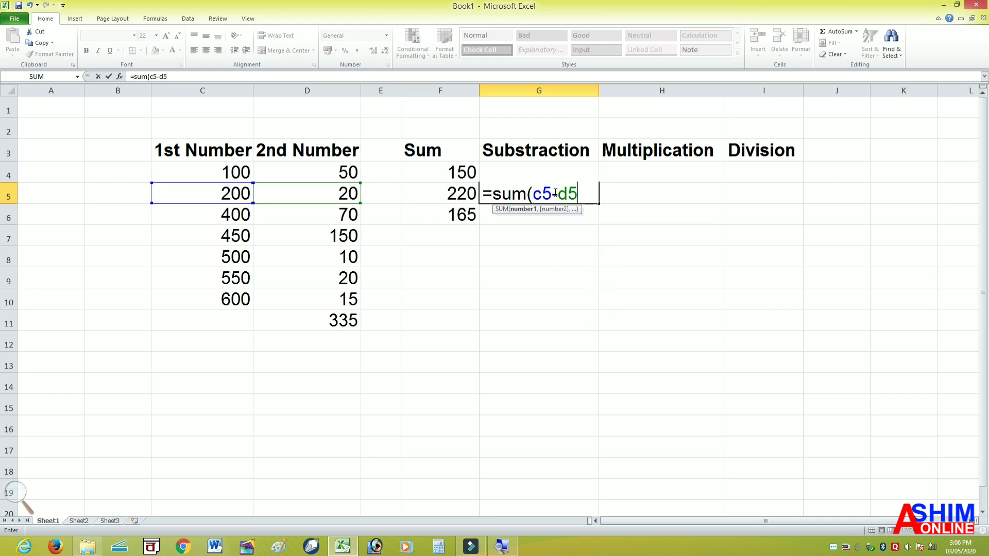
{"action": "type", "text": ")"}
{"action": "key", "text": "Return"}
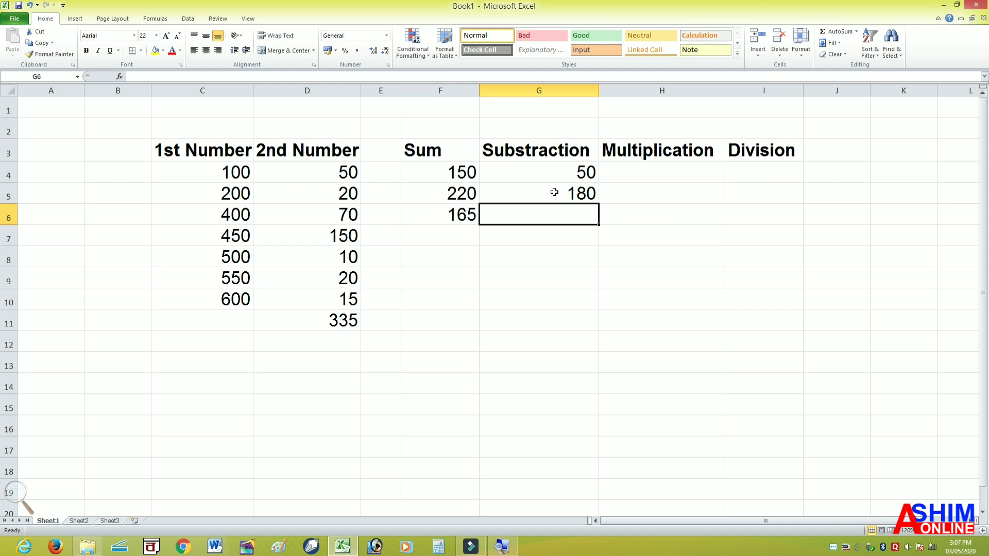
{"action": "left_click", "coordinate": [609, 171]}
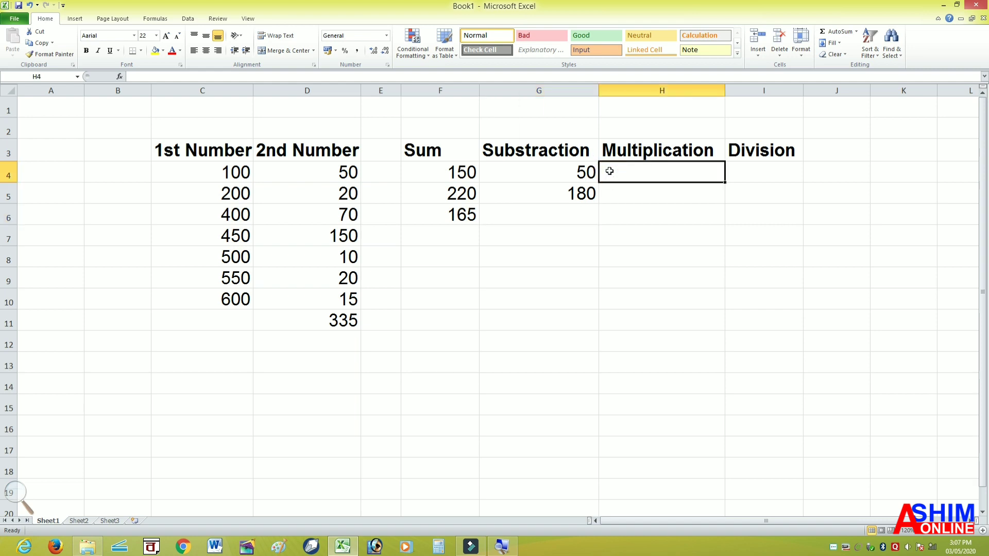
Enter =SUM(C4*D4) in H4 to get the 5000 product
{"action": "type", "text": "=su"}
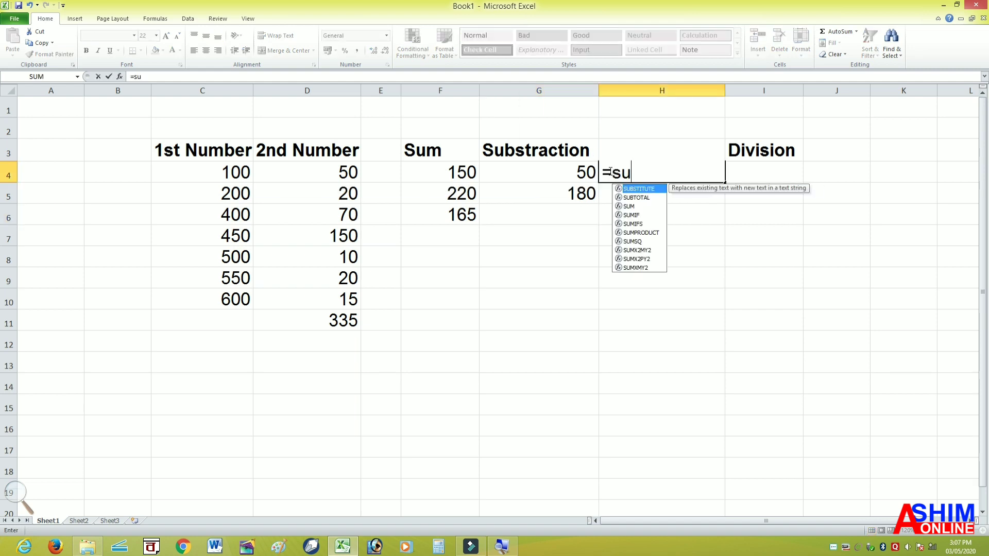
{"action": "type", "text": "m("}
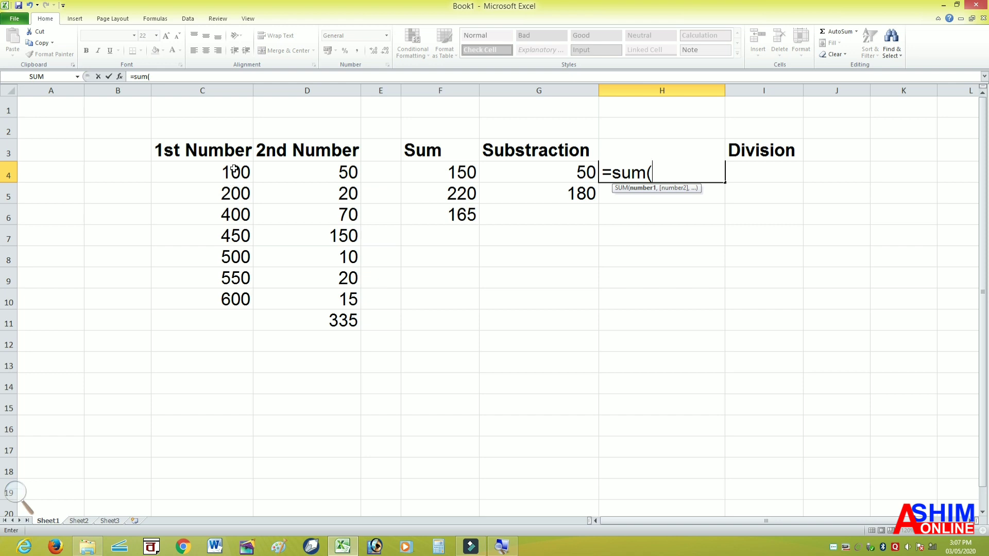
{"action": "left_click", "coordinate": [235, 169]}
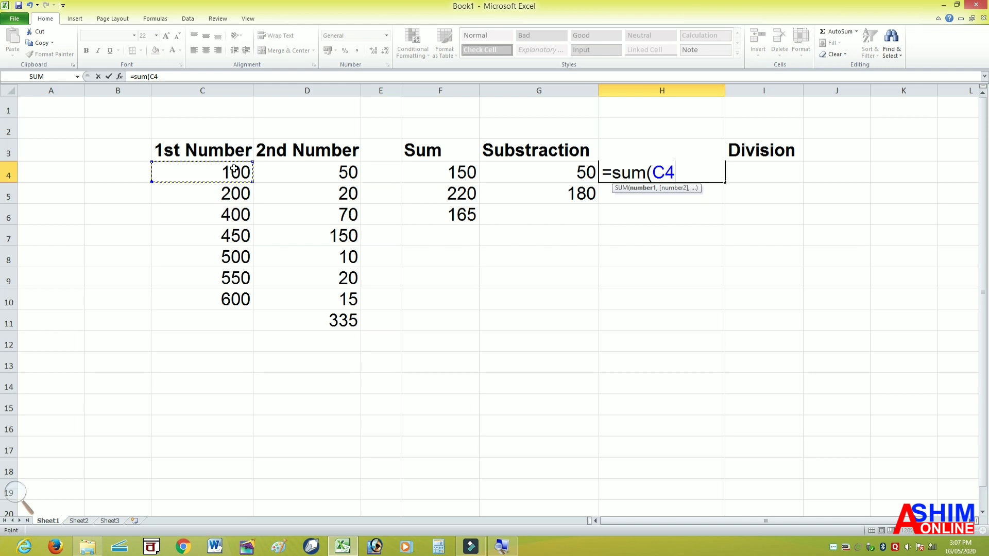
{"action": "type", "text": "*"}
{"action": "left_click", "coordinate": [305, 171]}
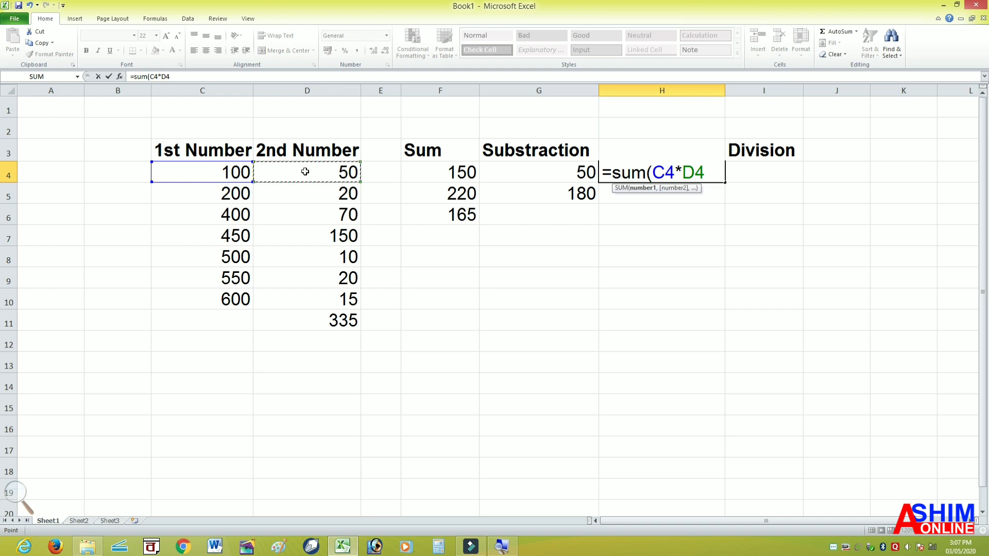
{"action": "type", "text": ")"}
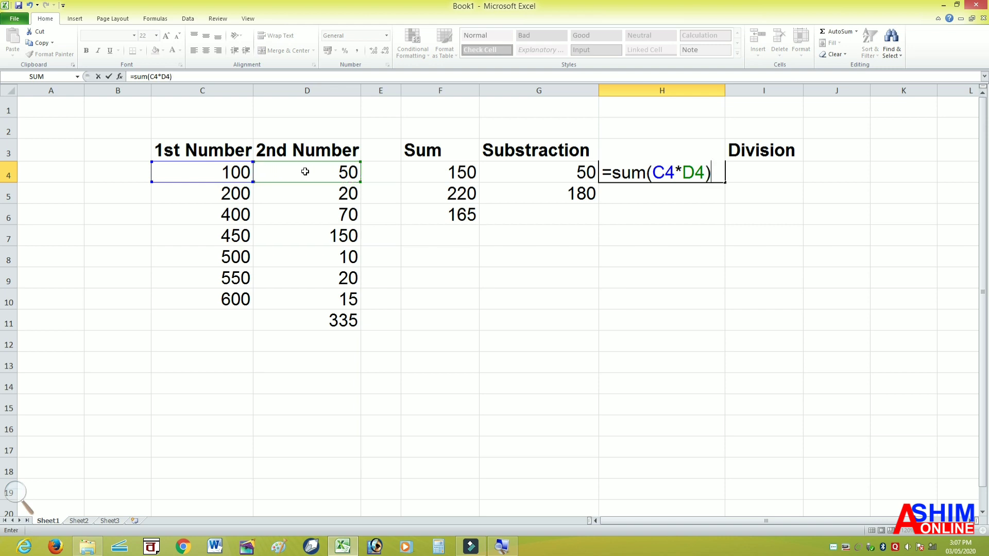
{"action": "key", "text": "Return"}
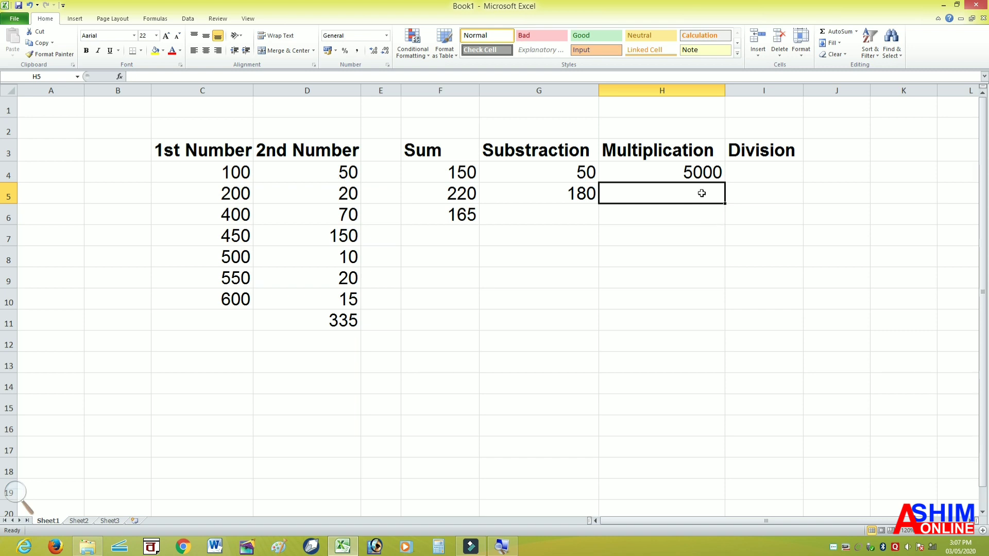
{"action": "left_click", "coordinate": [704, 173]}
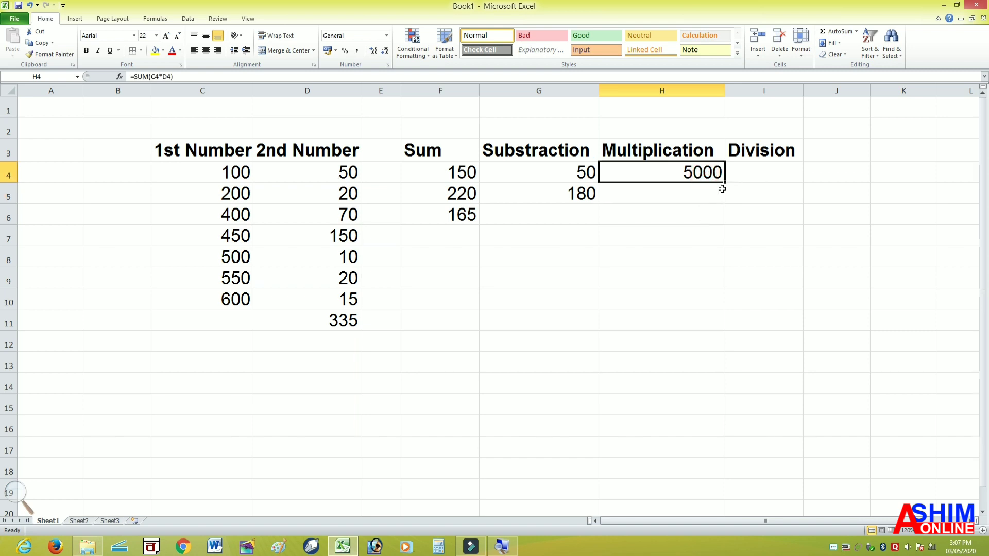
Enter =sum(10*20) in H5 so the second Multiplication row shows 200
{"action": "left_click", "coordinate": [753, 179]}
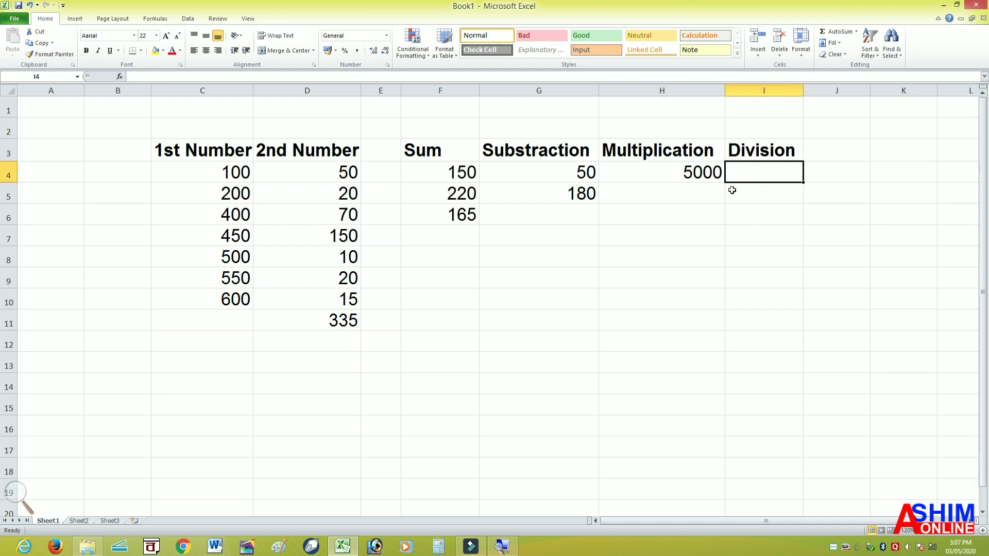
{"action": "left_click", "coordinate": [715, 192]}
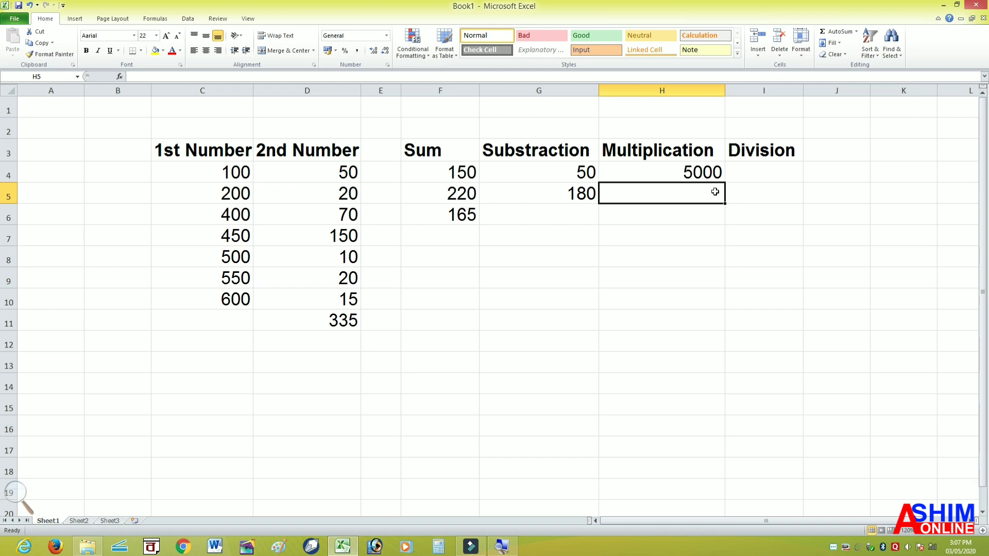
{"action": "type", "text": "=sum"}
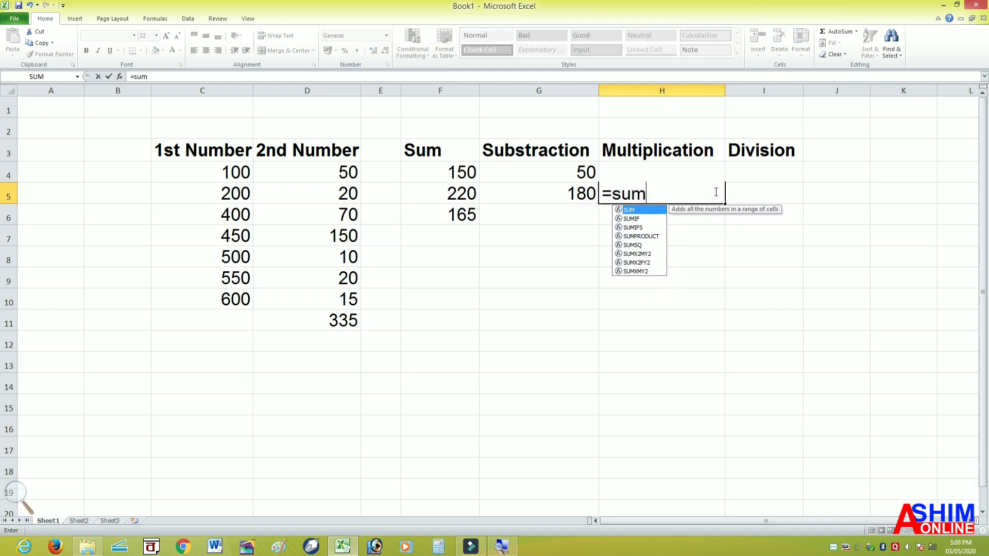
{"action": "type", "text": "("}
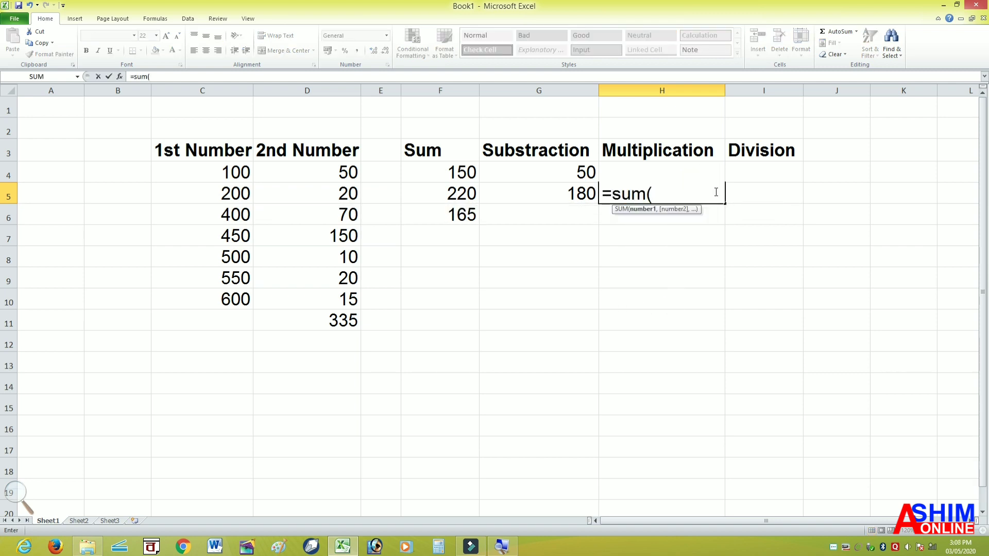
{"action": "type", "text": "10*"}
{"action": "type", "text": "20"}
{"action": "type", "text": ")"}
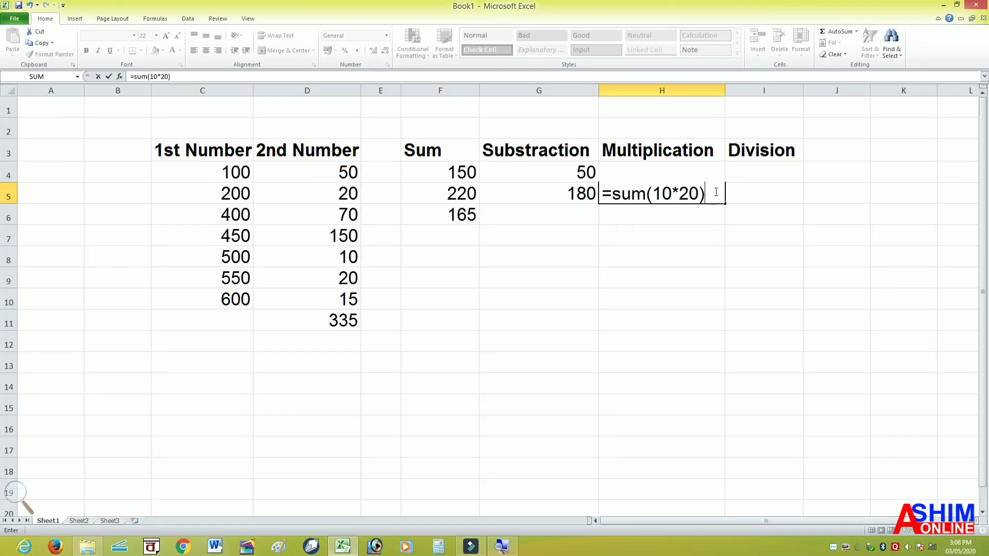
{"action": "key", "text": "Return"}
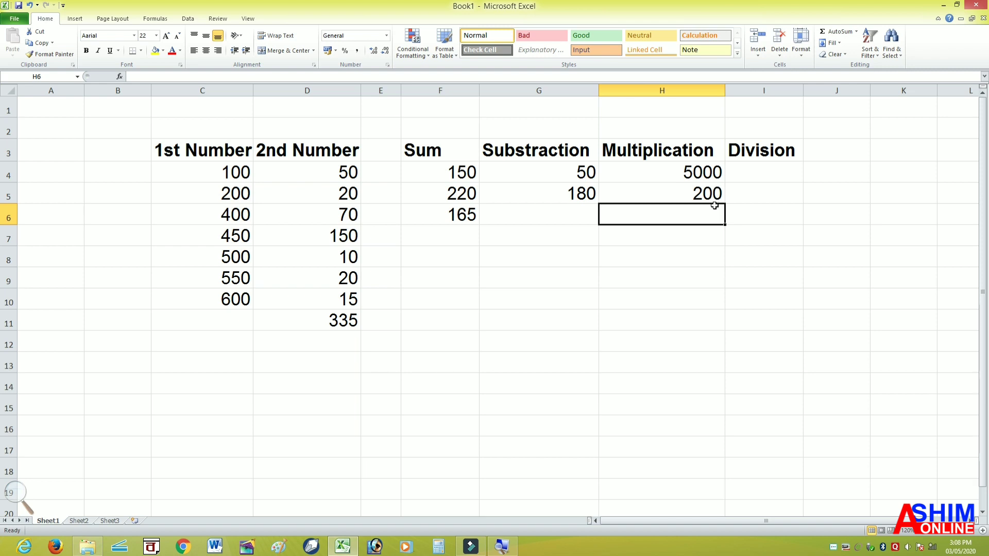
{"action": "left_click", "coordinate": [755, 177]}
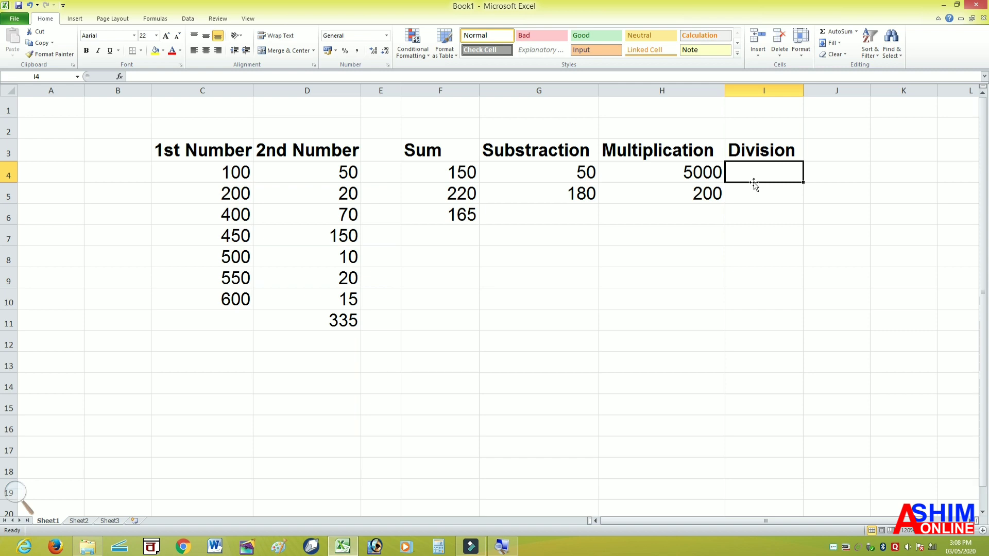
Enter =sum(C4/D4) in I4 to show 2, then type =sum(40/2) below it
{"action": "type", "text": "="}
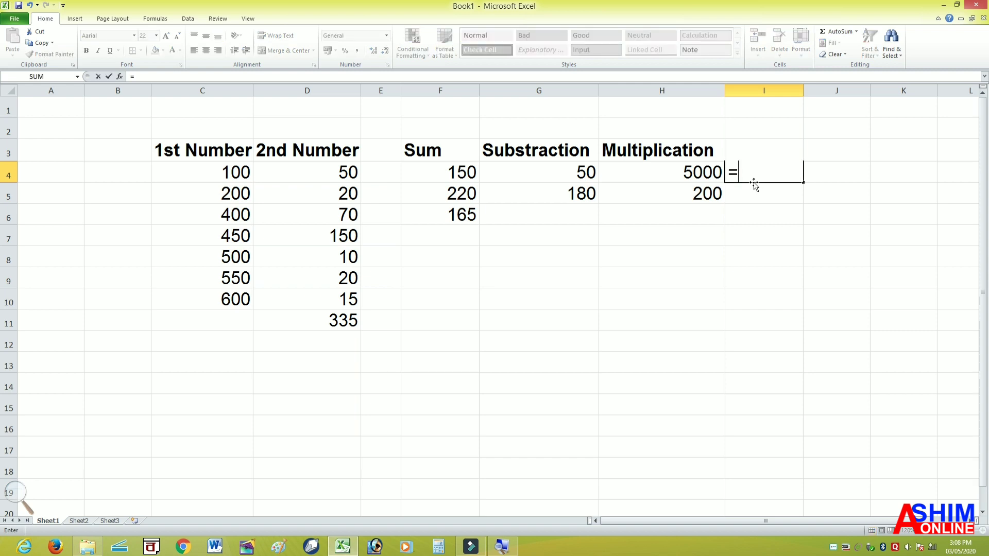
{"action": "type", "text": "s"}
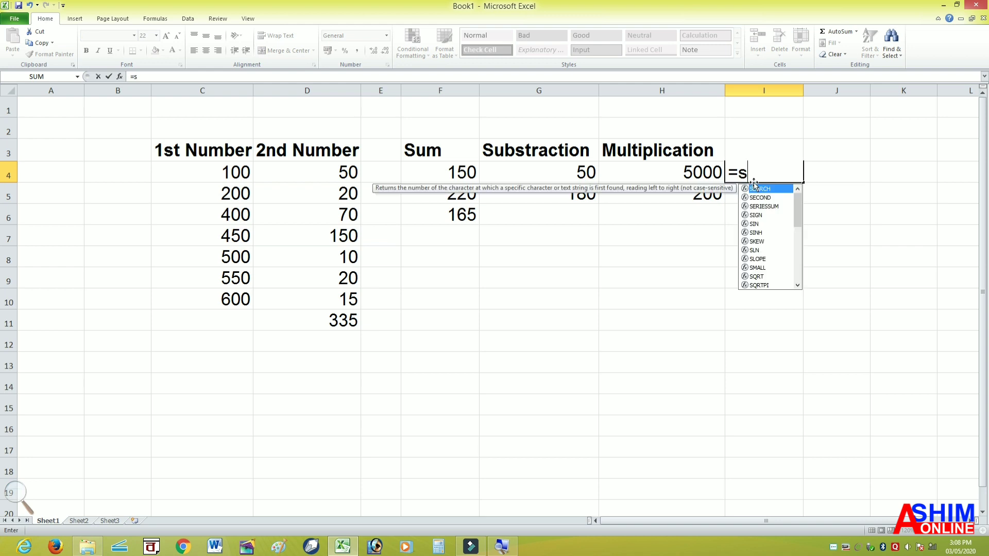
{"action": "type", "text": "um("}
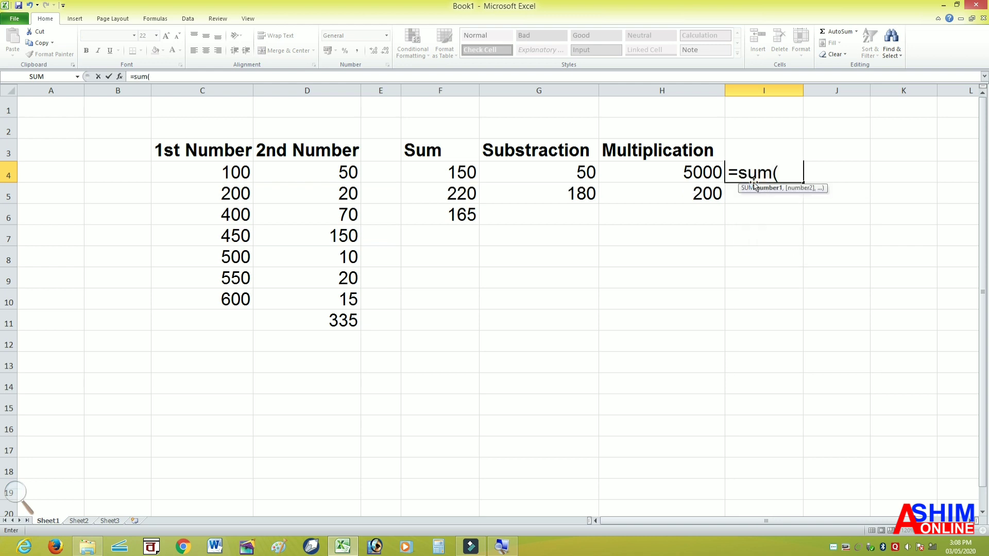
{"action": "left_click", "coordinate": [235, 172]}
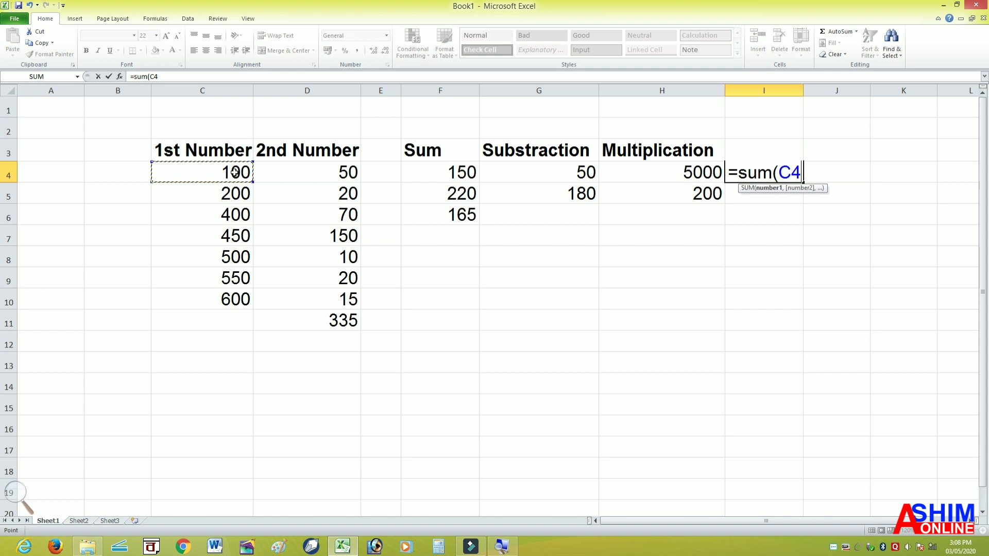
{"action": "type", "text": "/"}
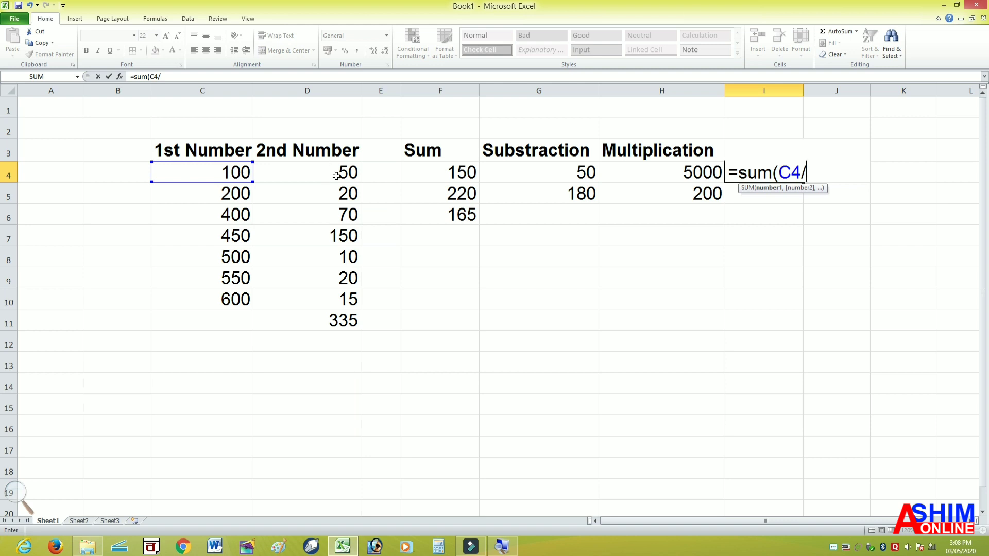
{"action": "left_click", "coordinate": [336, 177]}
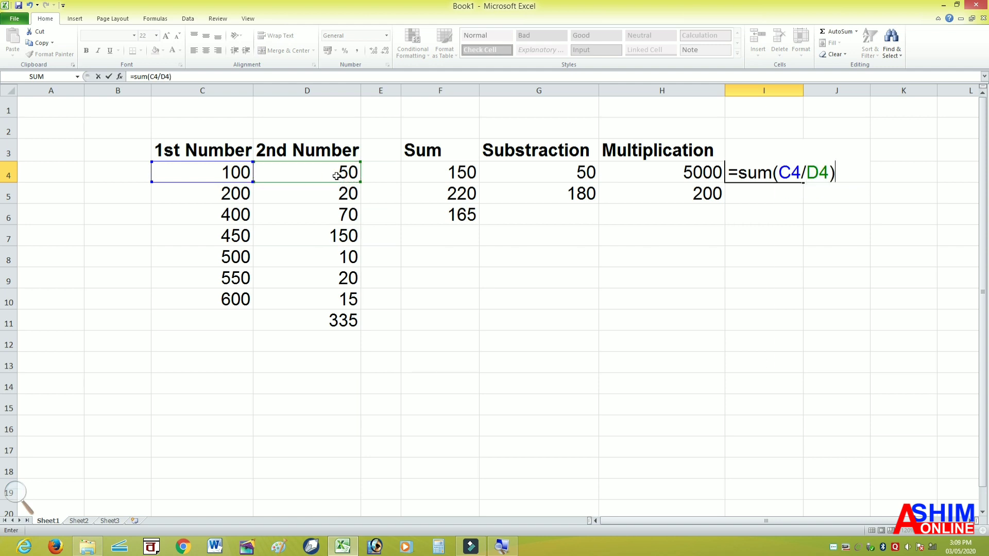
{"action": "key", "text": "Return"}
{"action": "type", "text": "Division"}
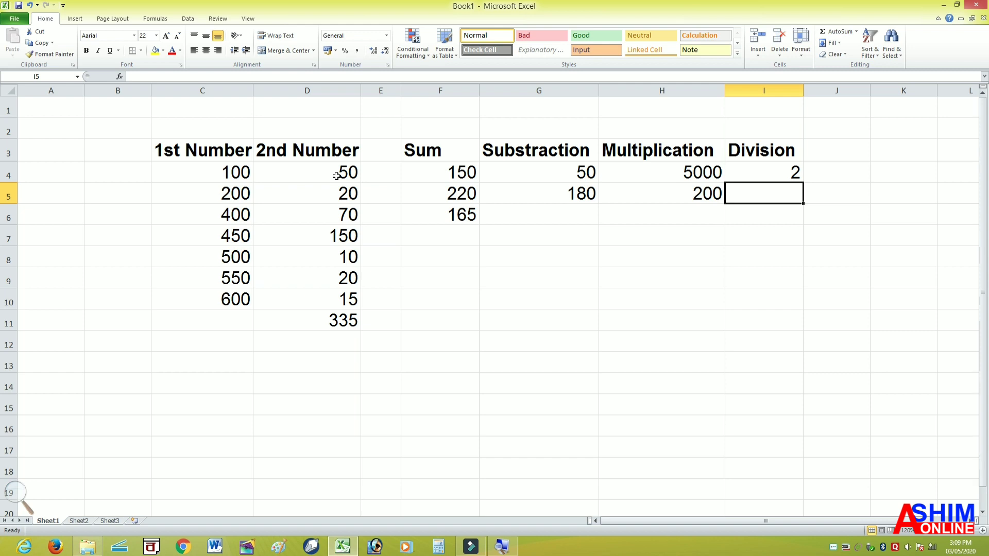
{"action": "type", "text": "=sum"}
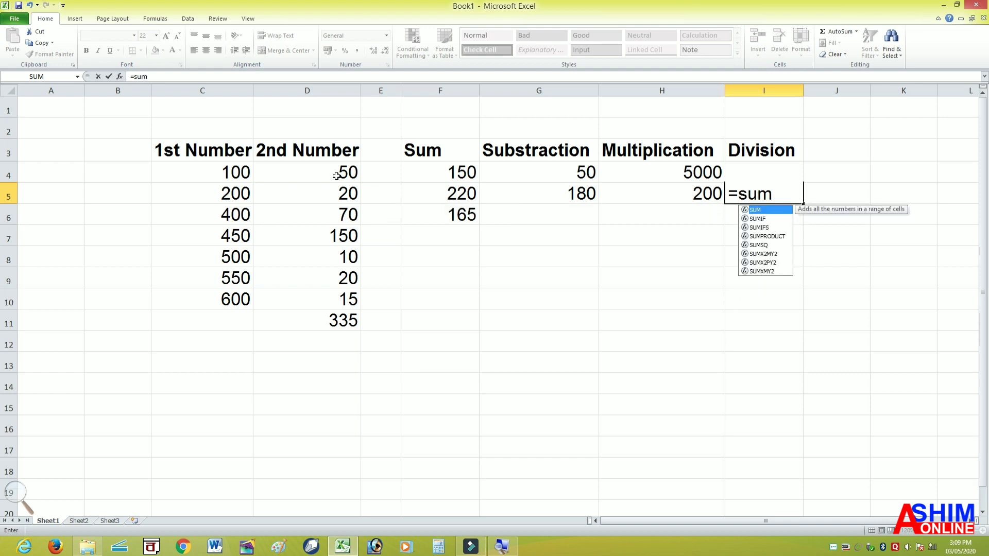
{"action": "type", "text": "(4"}
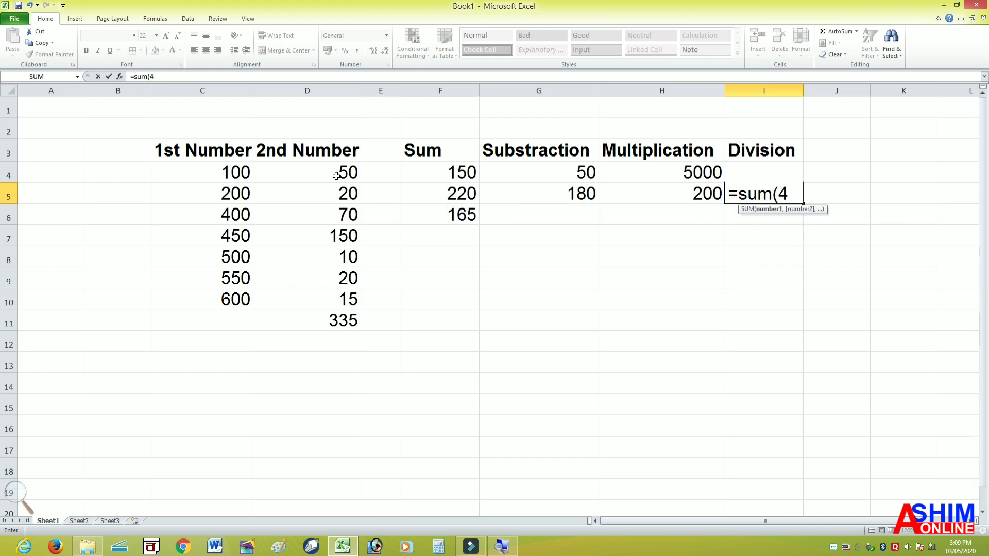
{"action": "type", "text": "0"}
{"action": "type", "text": "/2"}
{"action": "type", "text": ")"}
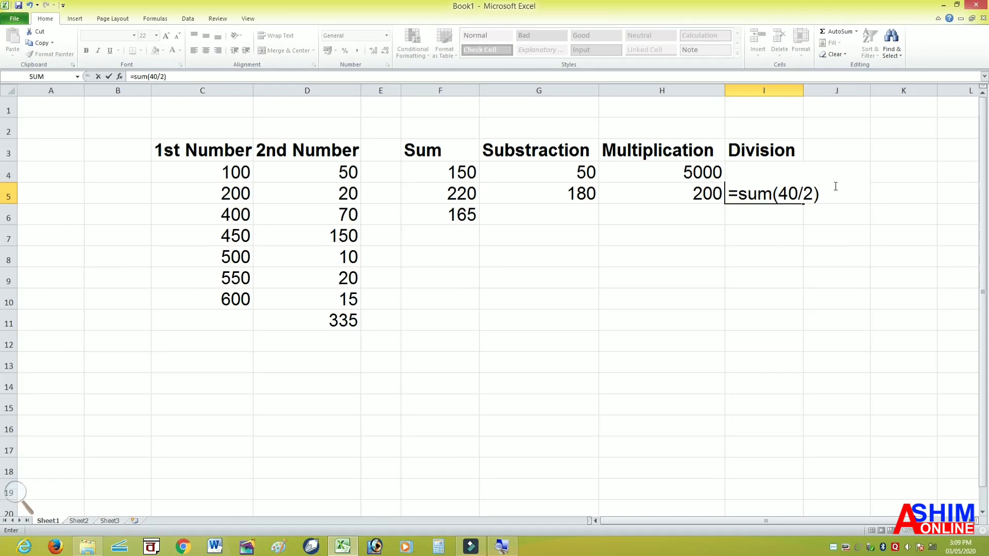
Confirm =sum(40/2) in I5 so the Division cell shows 20
{"action": "key", "text": "Return"}
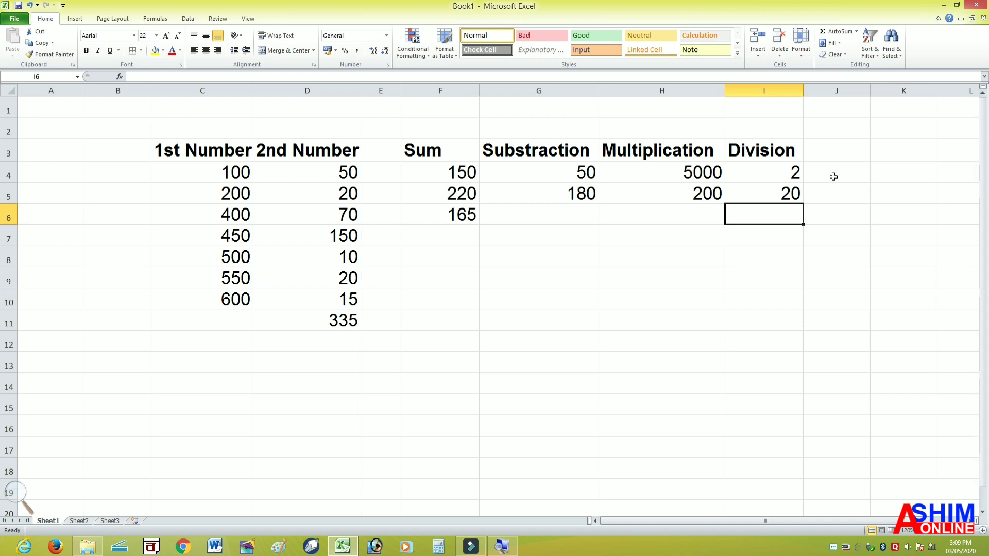
{"action": "left_click", "coordinate": [439, 177]}
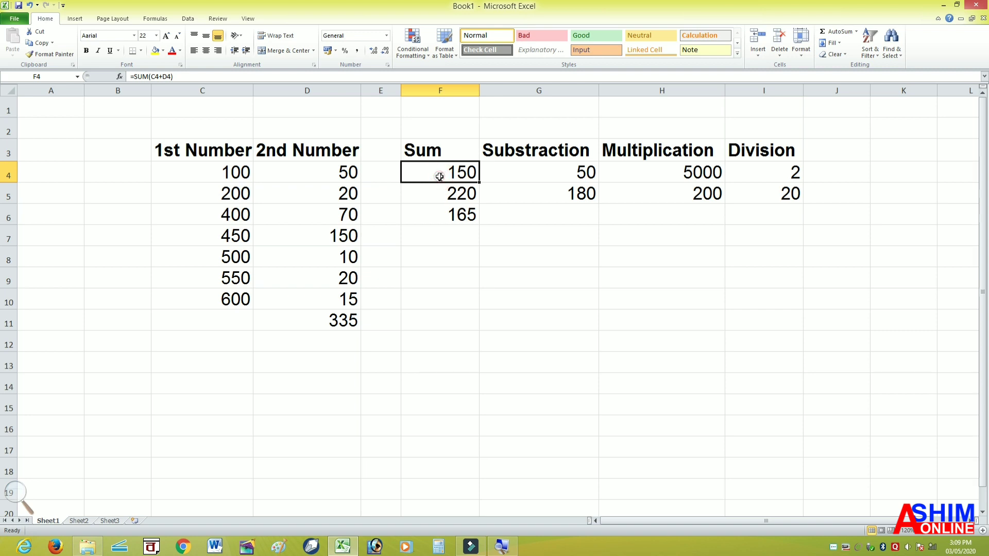
{"action": "double_click", "coordinate": [440, 177]}
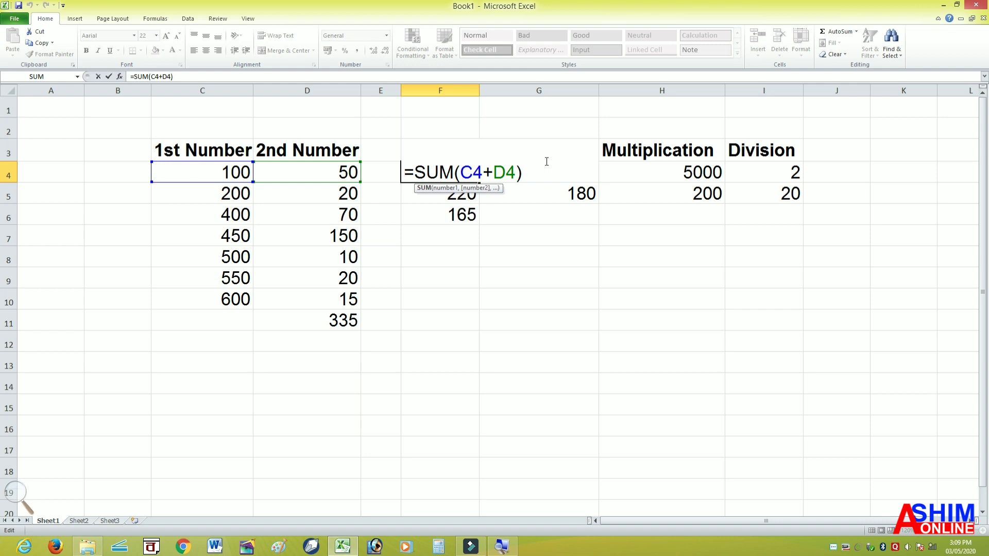
{"action": "key", "text": "Return"}
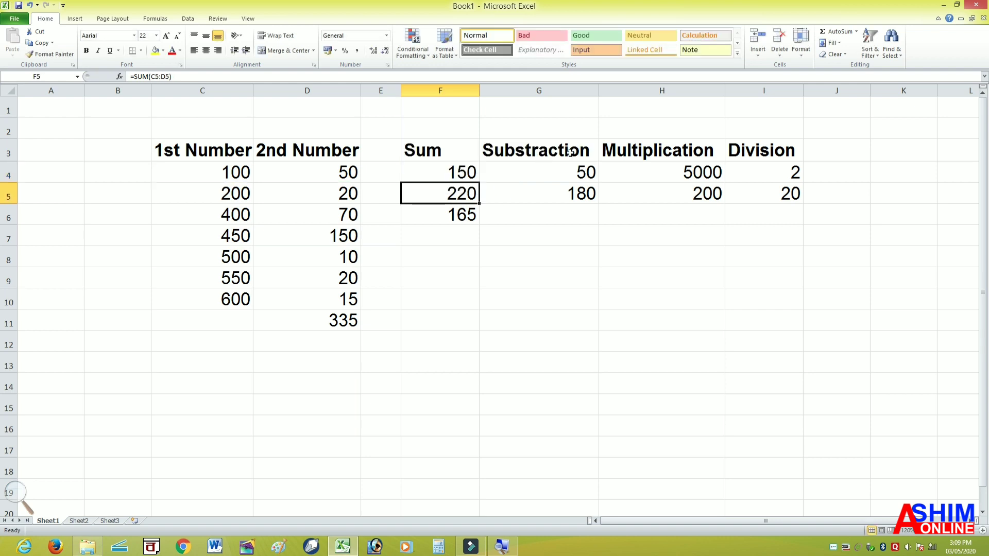
{"action": "left_click", "coordinate": [474, 177]}
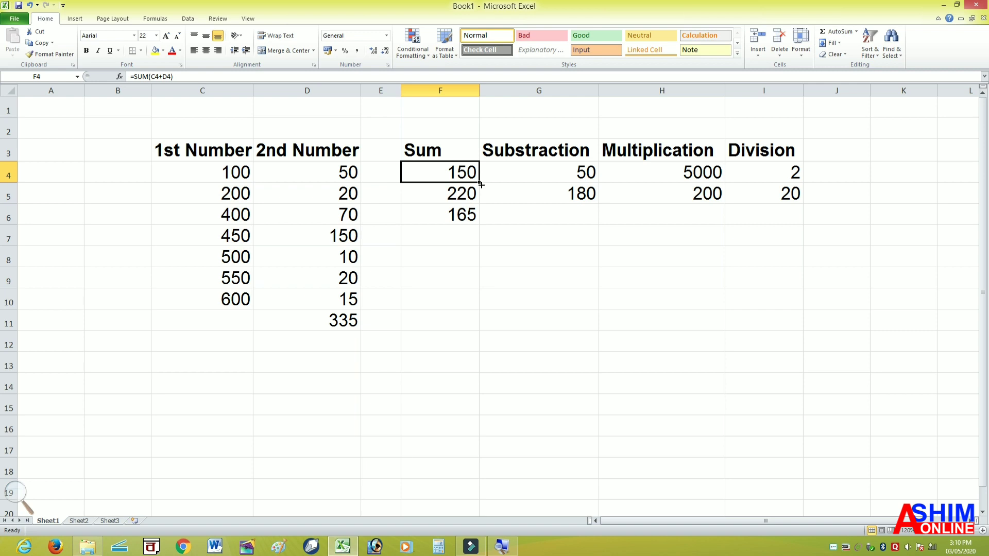
Fill the Sum, Subtraction, Multiplication and Division formulas from row 4 down to row 10
{"action": "mouse_move", "coordinate": [480, 185]}
{"action": "left_mouse_down"}
{"action": "mouse_move", "coordinate": [467, 328]}
{"action": "mouse_move", "coordinate": [467, 313]}
{"action": "left_mouse_up"}
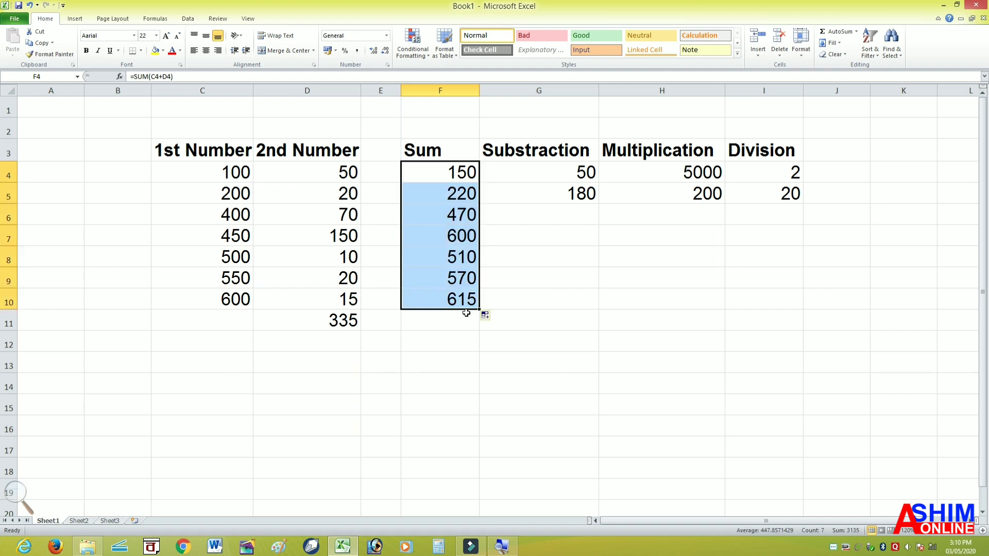
{"action": "left_click", "coordinate": [537, 171]}
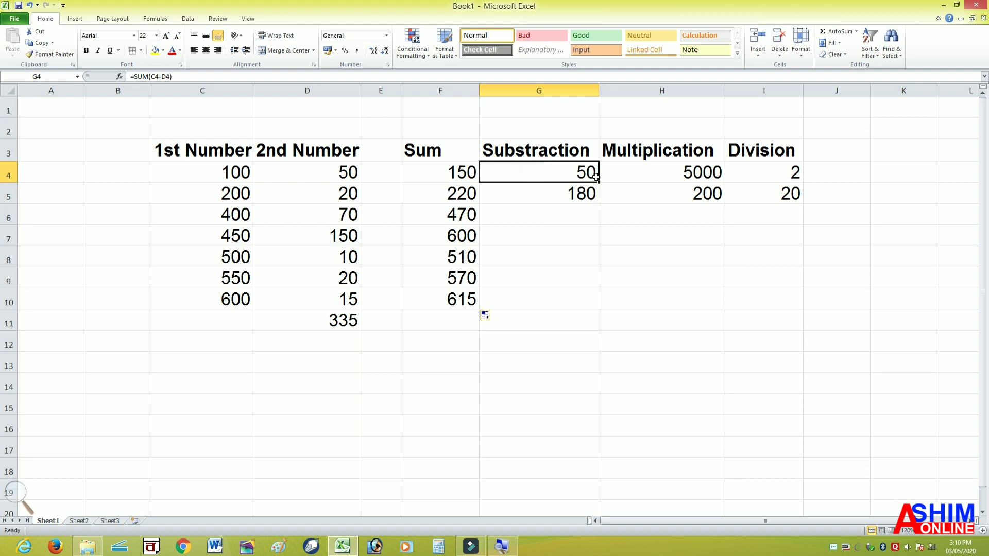
{"action": "left_click_drag", "start_coordinate": [597, 178], "coordinate": [587, 305]}
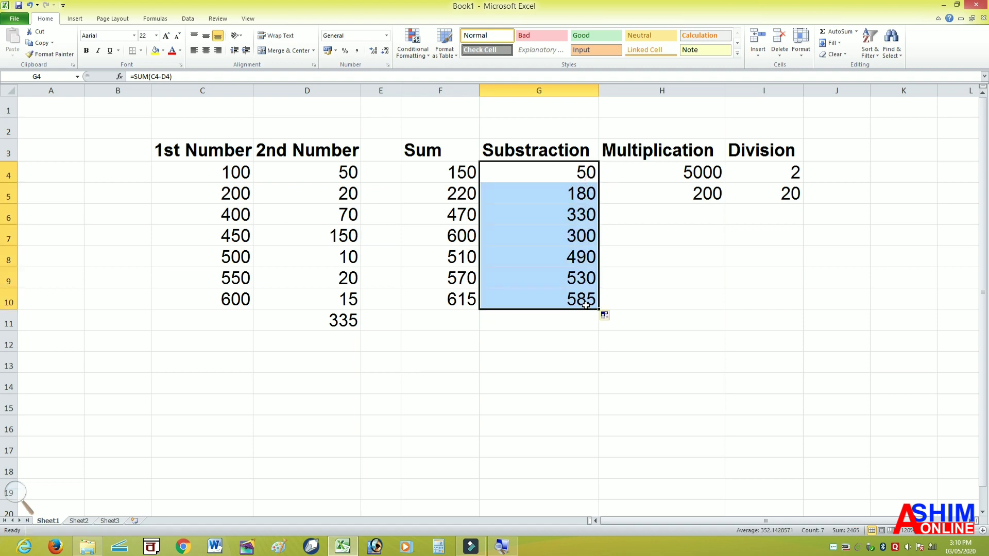
{"action": "left_click", "coordinate": [718, 173]}
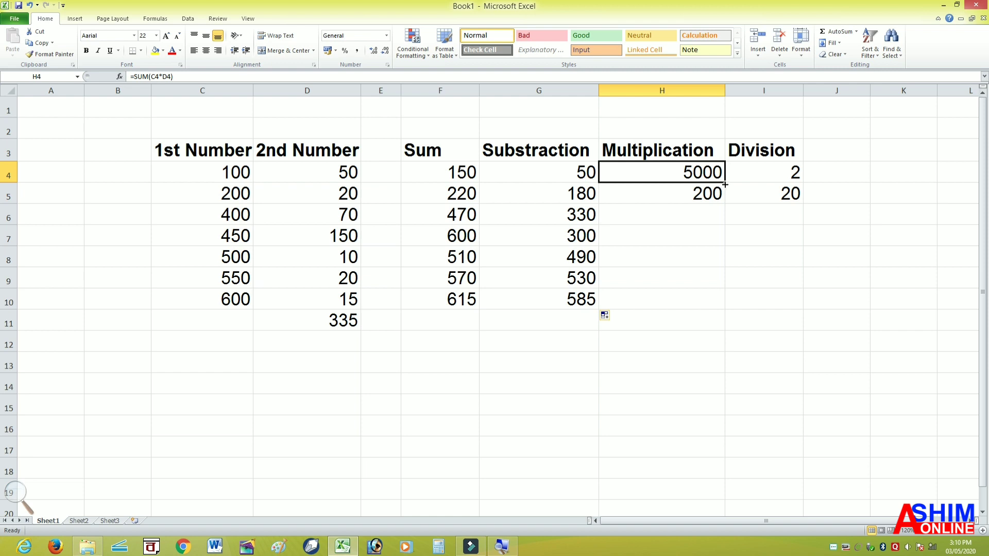
{"action": "left_click_drag", "start_coordinate": [725, 184], "coordinate": [715, 306]}
{"action": "left_click", "coordinate": [788, 173]}
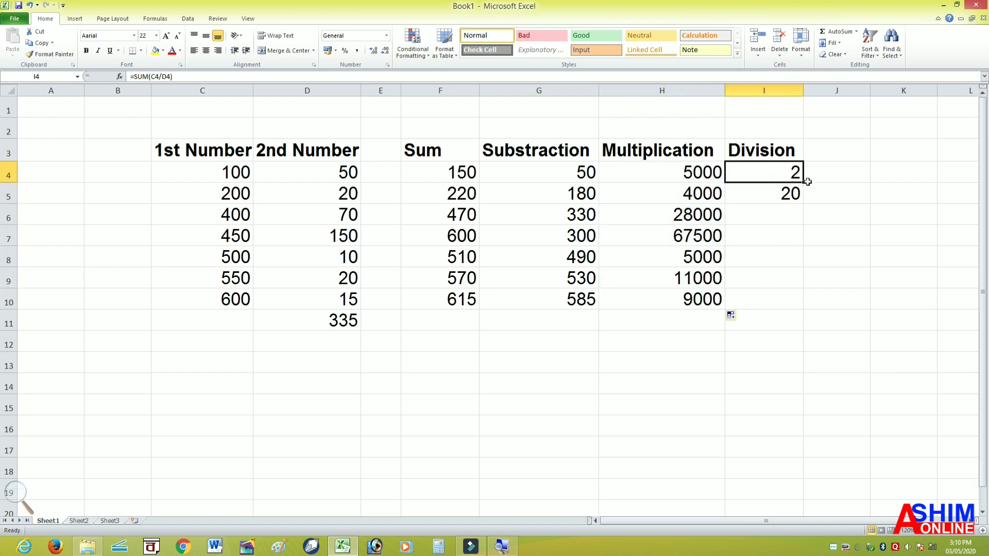
{"action": "left_click_drag", "start_coordinate": [807, 181], "coordinate": [796, 306]}
Select the finished table from the headers through row 10 (C3:I10)
{"action": "mouse_move", "coordinate": [162, 150]}
{"action": "left_mouse_down"}
{"action": "mouse_move", "coordinate": [387, 235]}
{"action": "mouse_move", "coordinate": [739, 303]}
{"action": "left_mouse_up"}
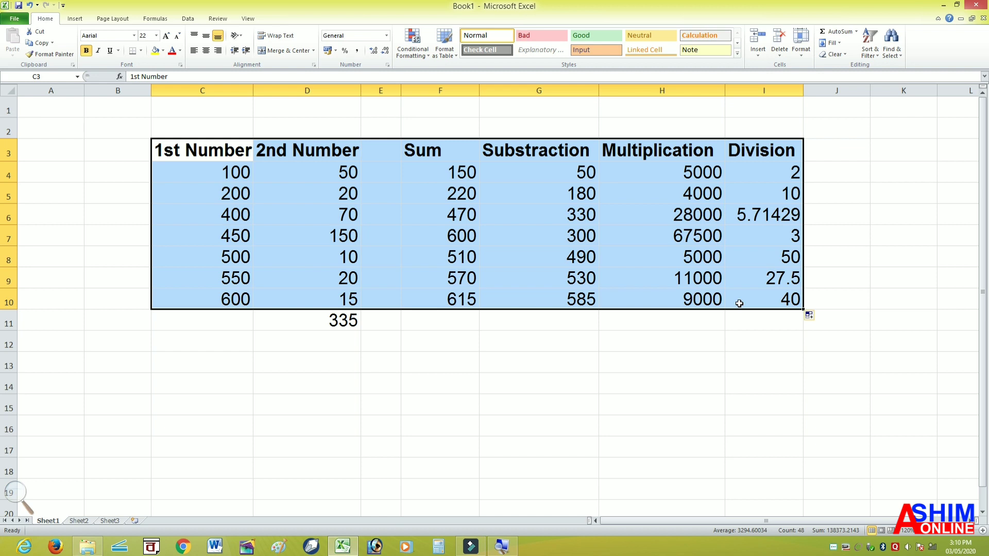